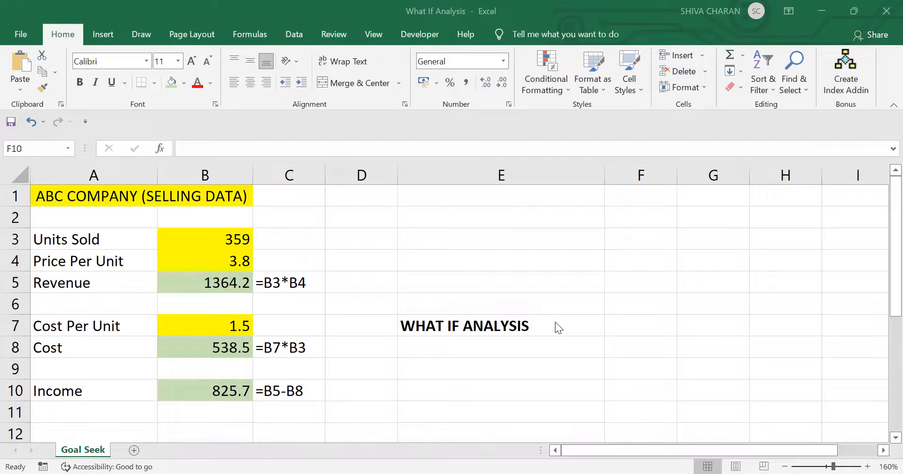
{"action": "left_click", "coordinate": [555, 323]}
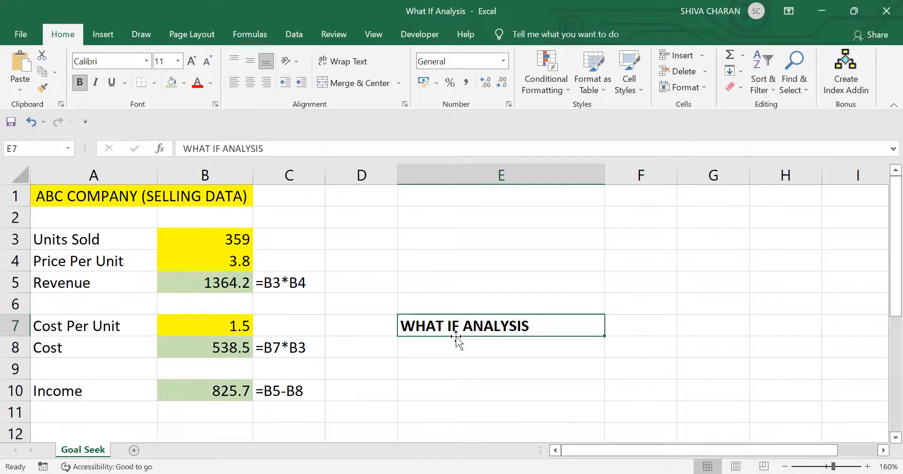
{"action": "left_click", "coordinate": [444, 305]}
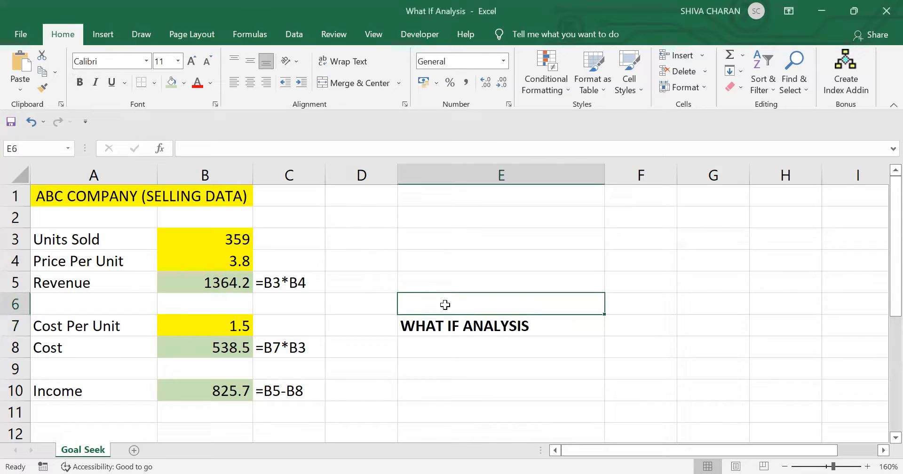
{"action": "left_click", "coordinate": [432, 328]}
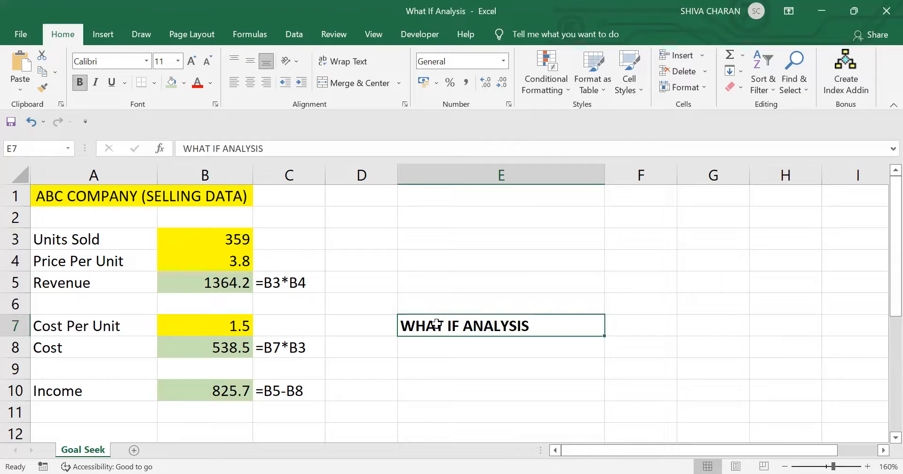
{"action": "left_click", "coordinate": [133, 235]}
{"action": "left_click", "coordinate": [127, 262]}
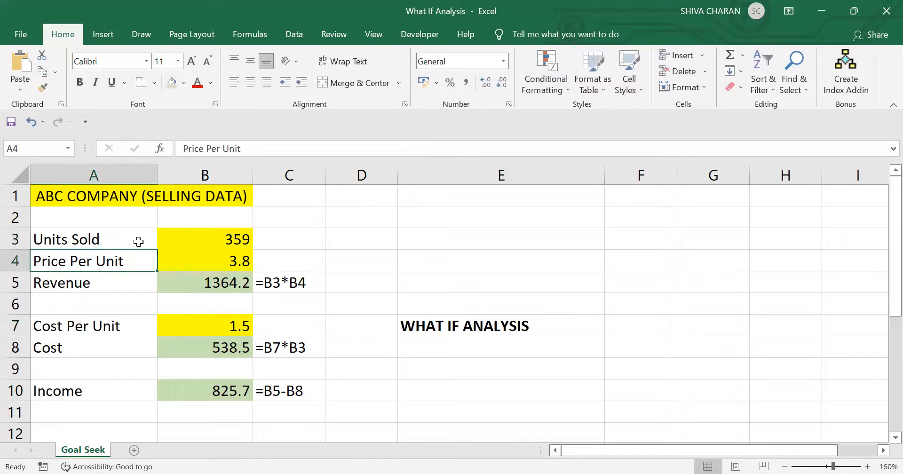
{"action": "left_click_drag", "start_coordinate": [139, 242], "coordinate": [243, 377]}
{"action": "left_click", "coordinate": [426, 327]}
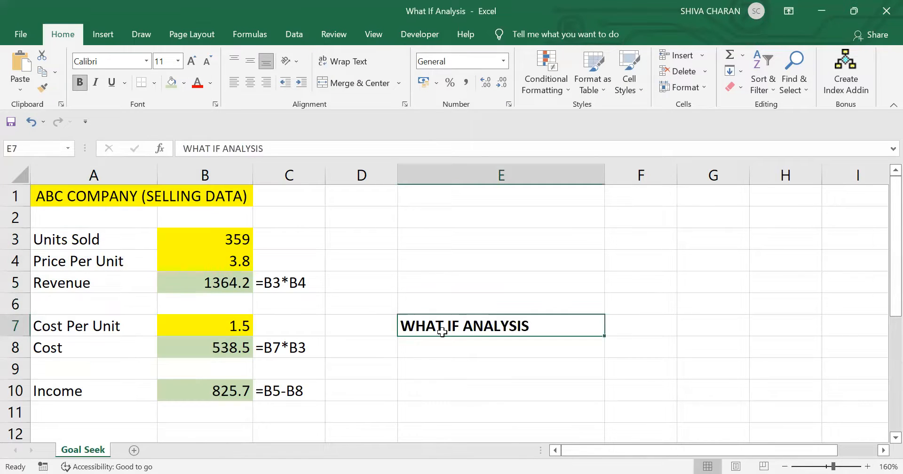
{"action": "left_click", "coordinate": [346, 262]}
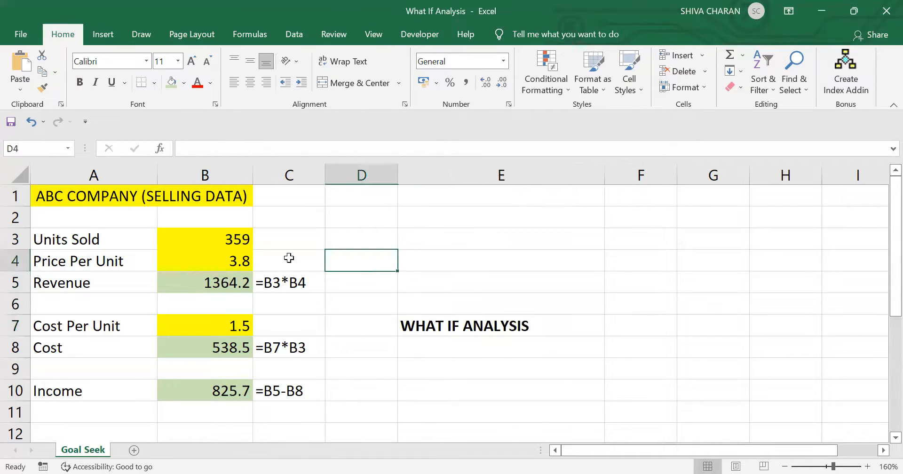
Review the ABC Company selling data labels in column A, from the title down to Income.
{"action": "left_click", "coordinate": [121, 196]}
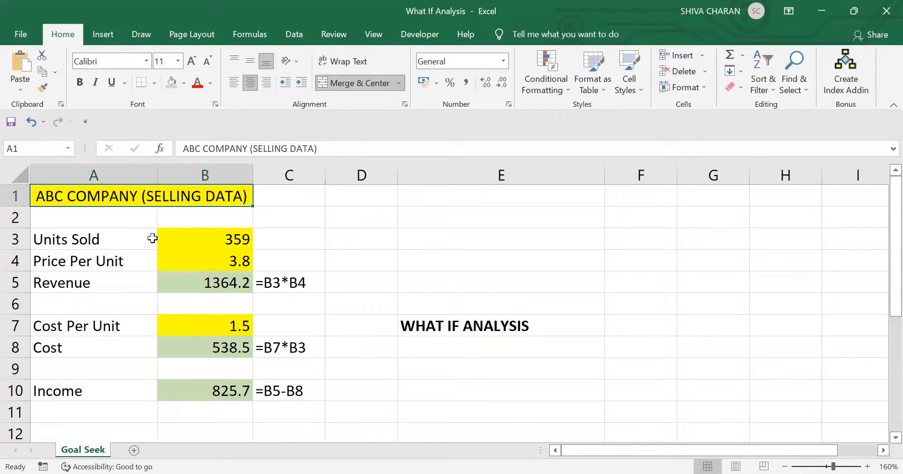
{"action": "left_click", "coordinate": [137, 236]}
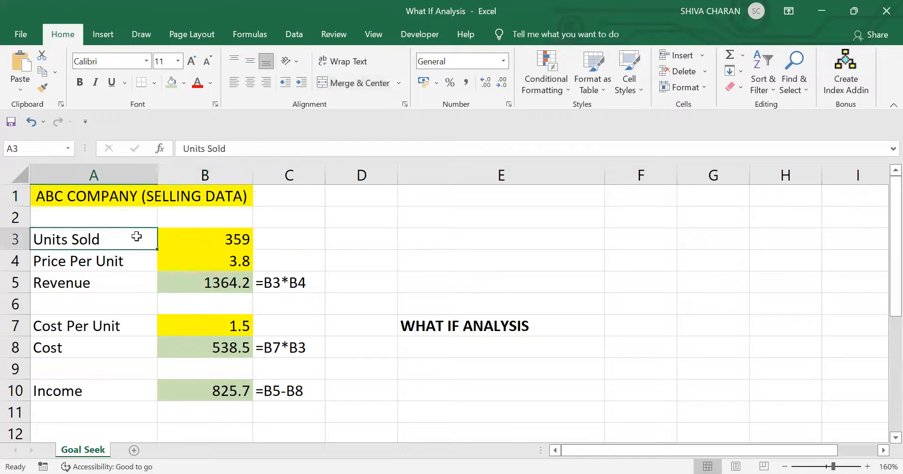
{"action": "left_click", "coordinate": [142, 259]}
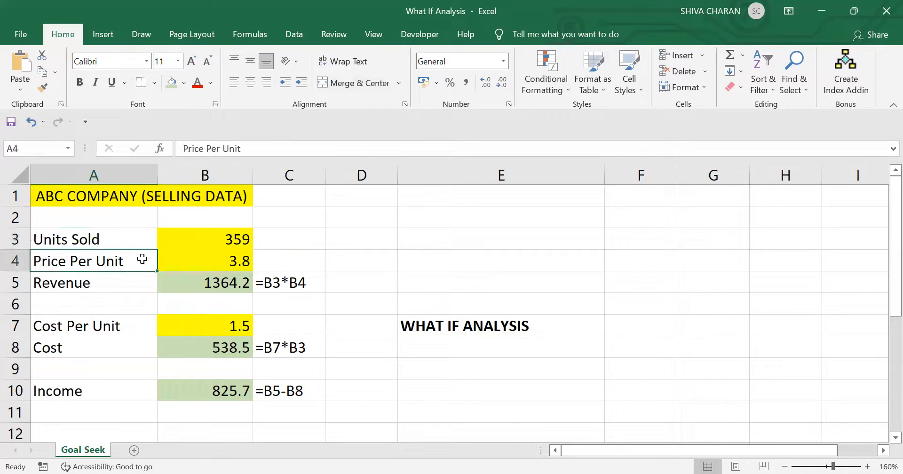
{"action": "left_click", "coordinate": [140, 282]}
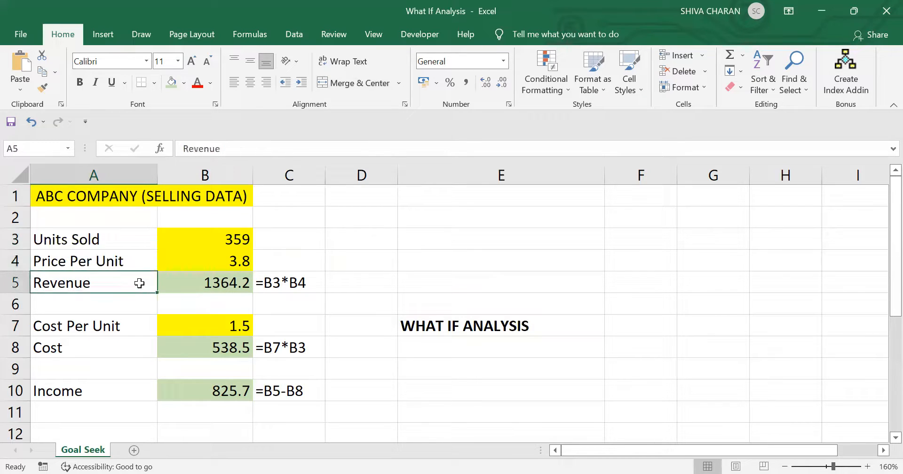
{"action": "left_click", "coordinate": [142, 325]}
{"action": "left_click", "coordinate": [142, 350]}
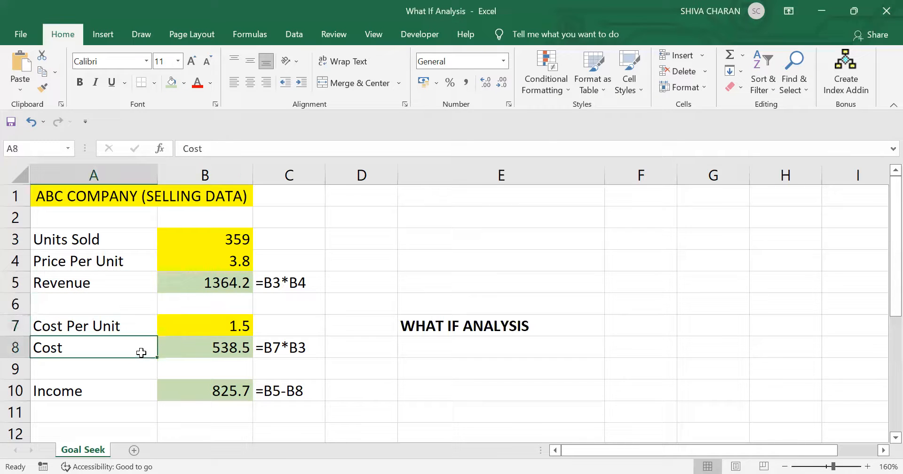
{"action": "left_click", "coordinate": [133, 393]}
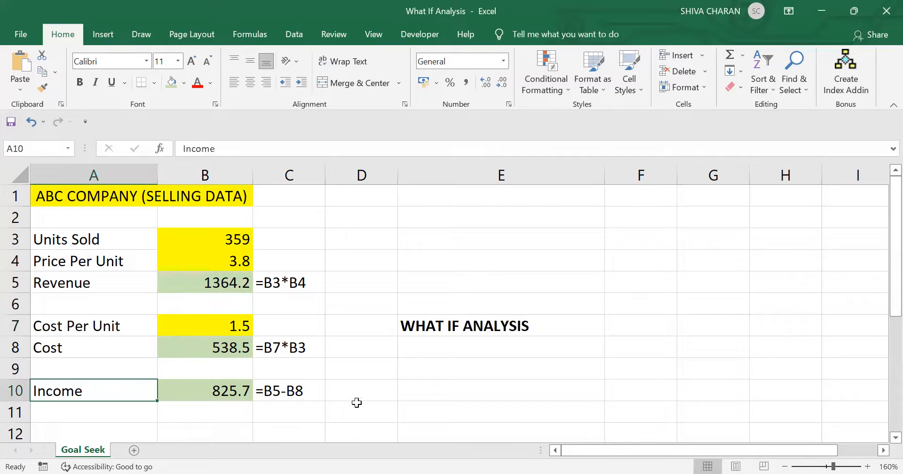
{"action": "left_click", "coordinate": [356, 402]}
{"action": "left_click", "coordinate": [424, 382]}
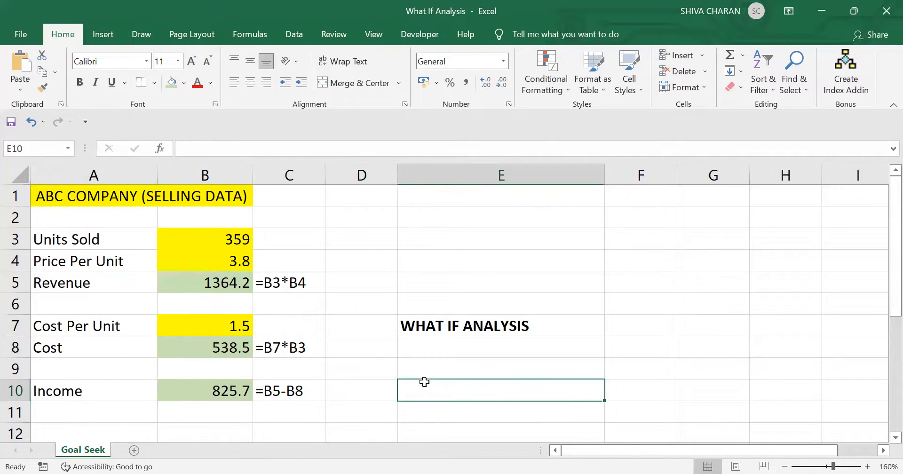
{"action": "left_click", "coordinate": [336, 241]}
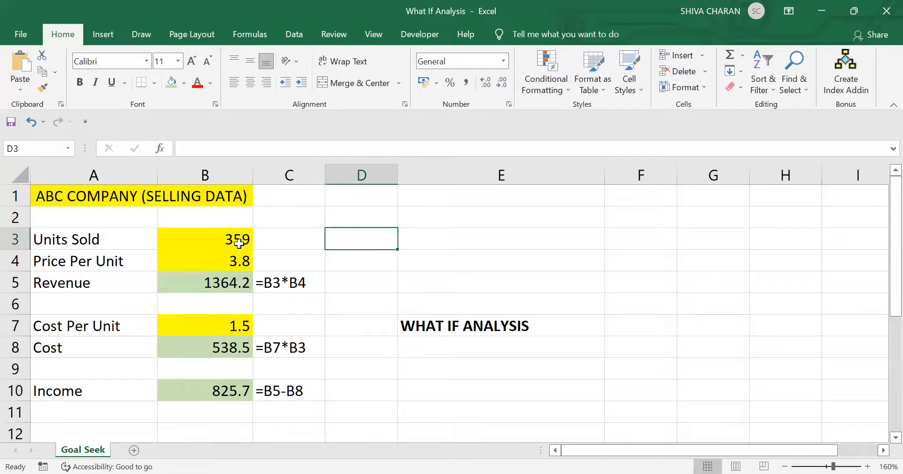
Examine the Units Sold input and the formulas behind Revenue, Cost and Income in column B.
{"action": "left_click", "coordinate": [413, 325]}
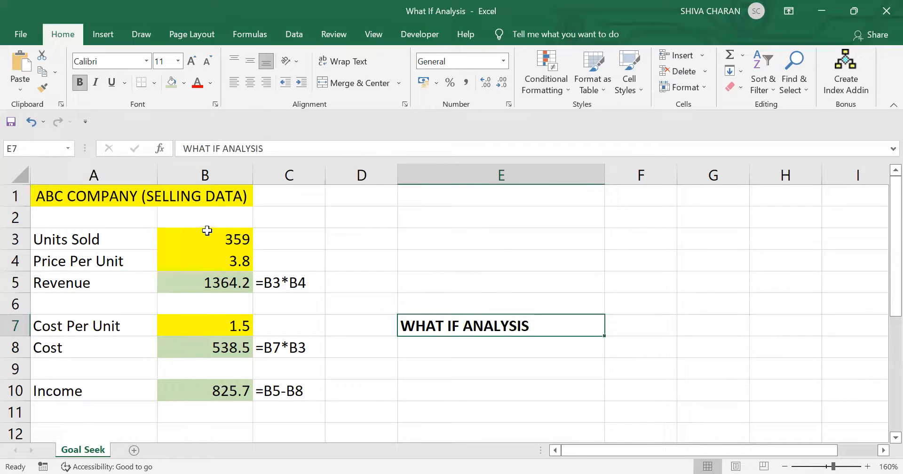
{"action": "left_click_drag", "start_coordinate": [189, 238], "coordinate": [207, 391]}
{"action": "left_click", "coordinate": [362, 394]}
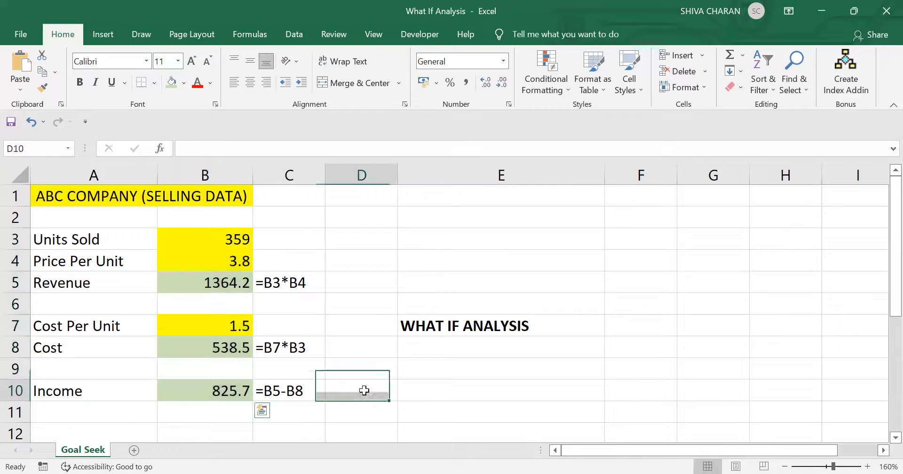
{"action": "left_click", "coordinate": [343, 237]}
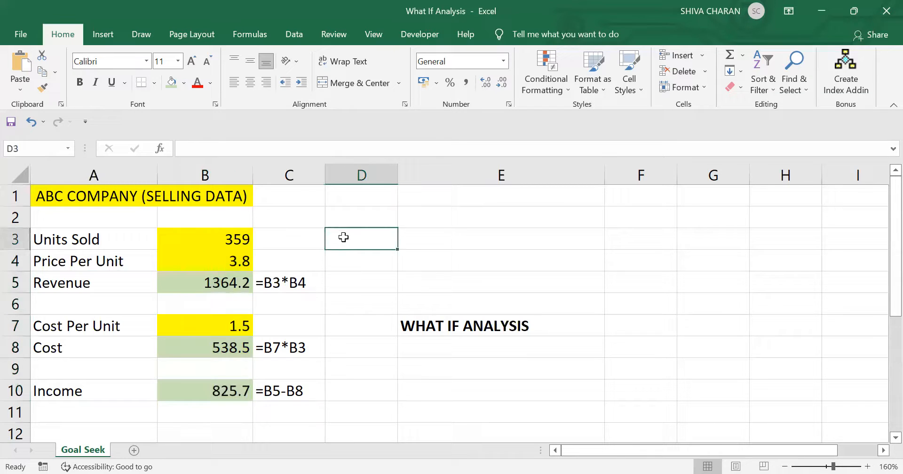
{"action": "left_click", "coordinate": [199, 238]}
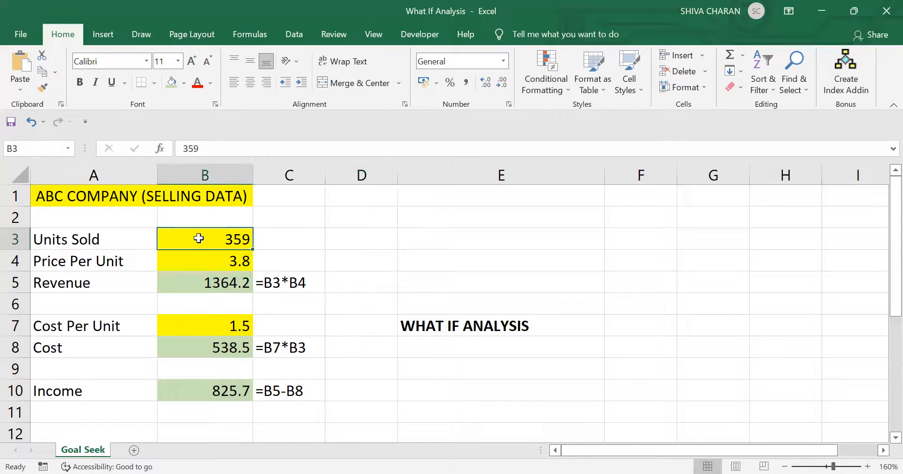
{"action": "left_click", "coordinate": [288, 236]}
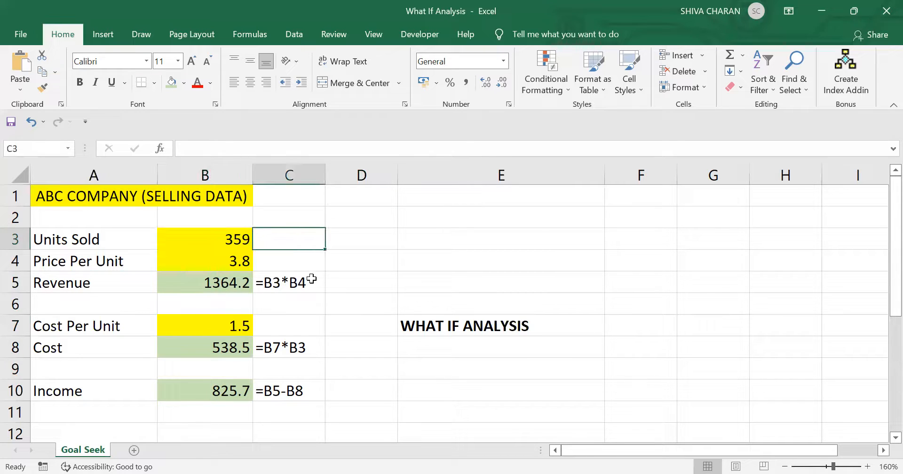
{"action": "left_click", "coordinate": [205, 279]}
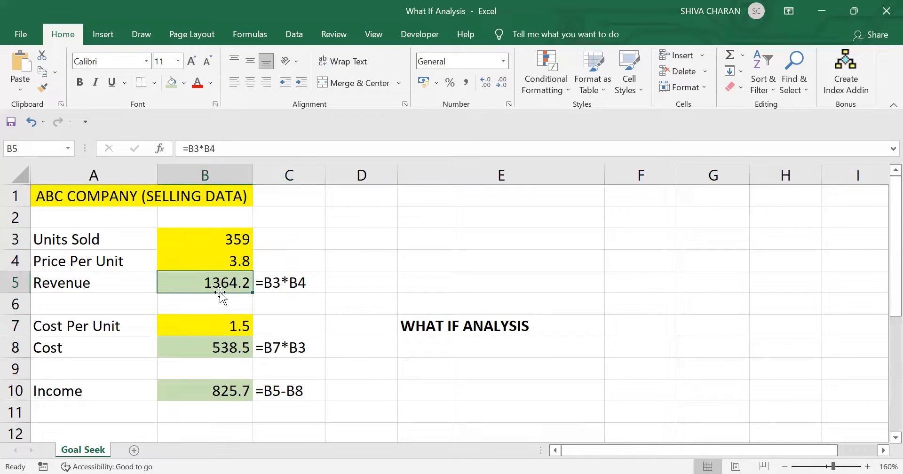
{"action": "left_click", "coordinate": [341, 288]}
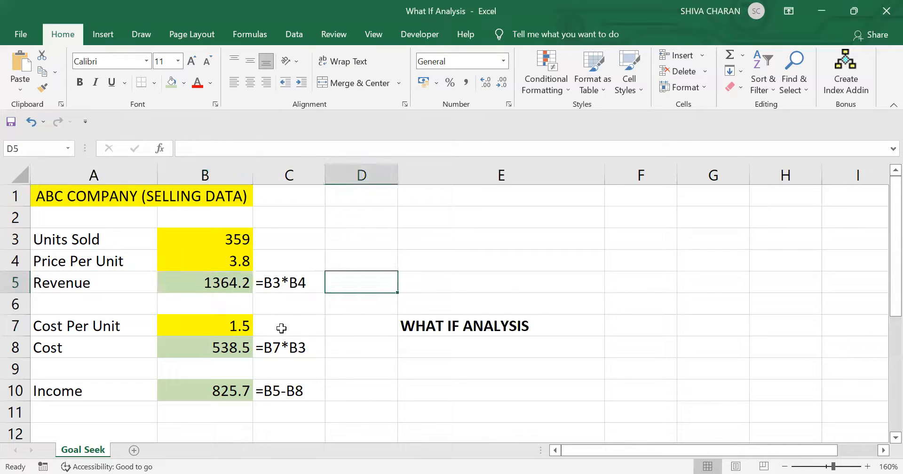
{"action": "left_click", "coordinate": [229, 343]}
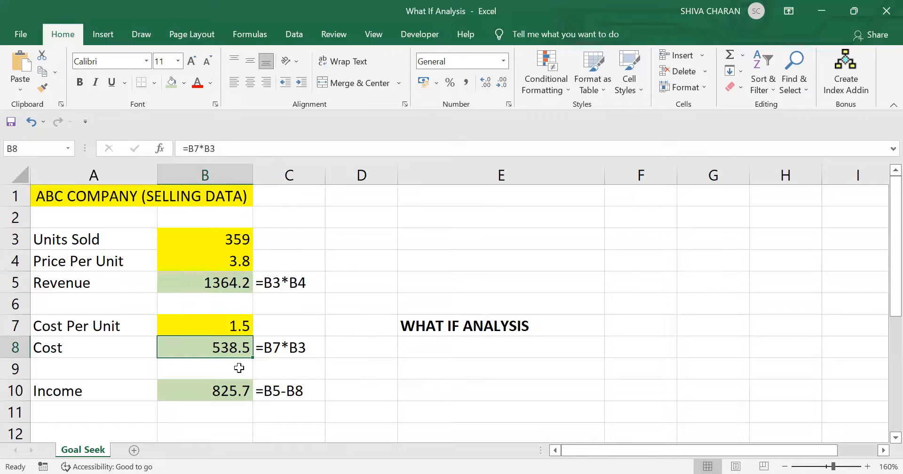
{"action": "left_click", "coordinate": [226, 391]}
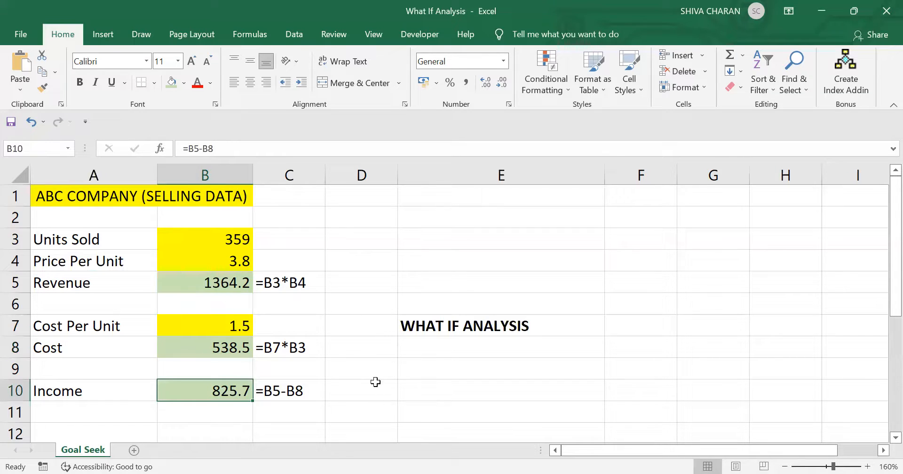
{"action": "left_click", "coordinate": [366, 325]}
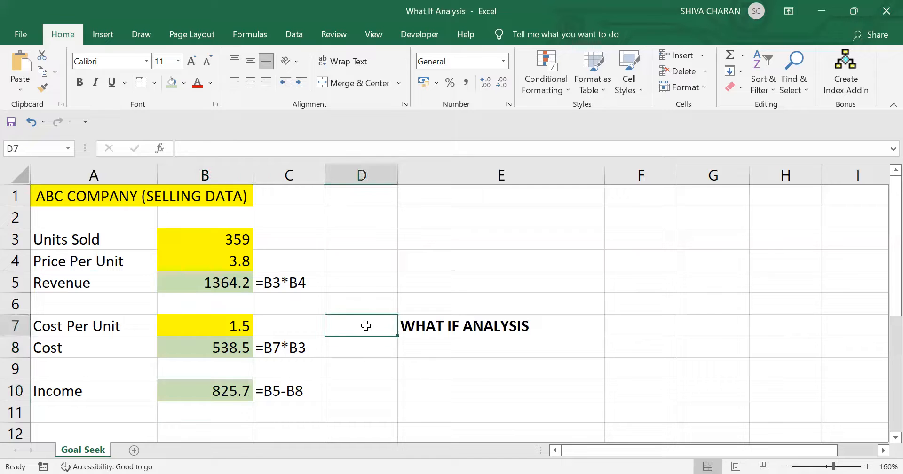
{"action": "left_click_drag", "start_coordinate": [217, 256], "coordinate": [218, 341]}
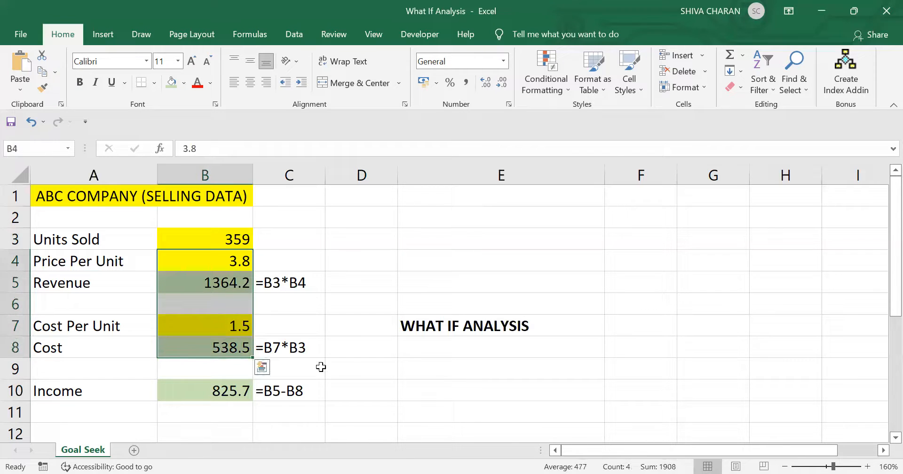
{"action": "left_click", "coordinate": [360, 345]}
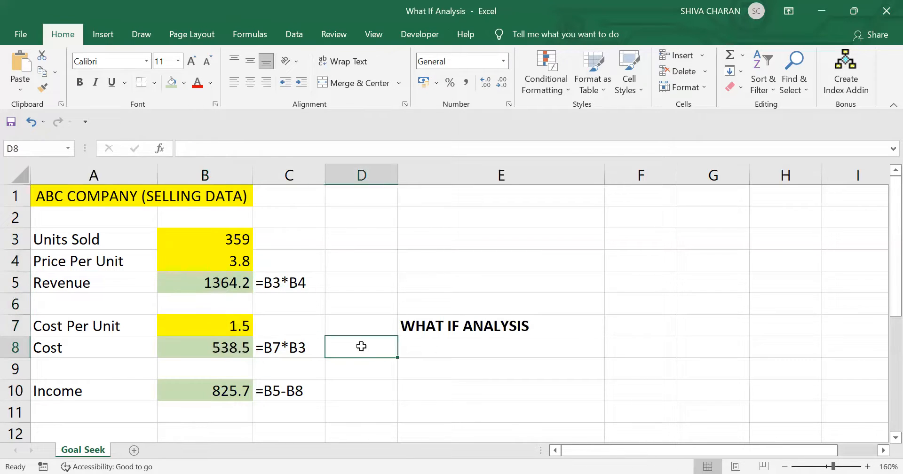
{"action": "left_click", "coordinate": [361, 237]}
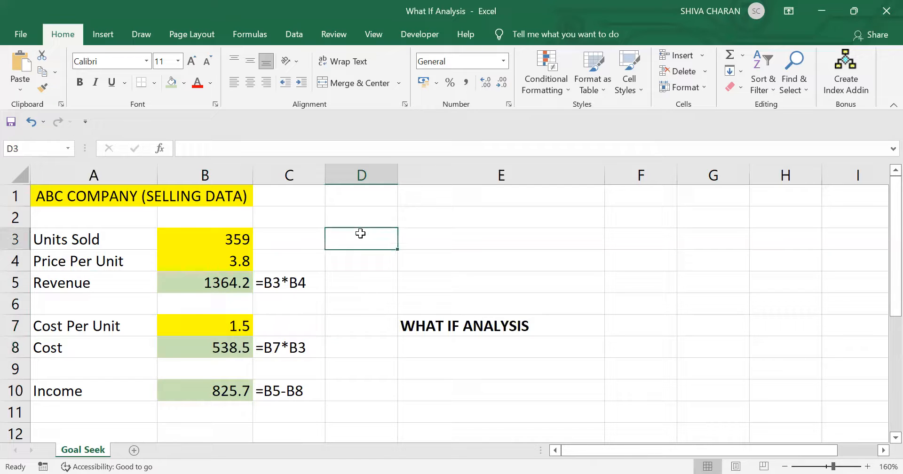
Enter the label "Manual method" in cell E8, below the WHAT IF ANALYSIS heading.
{"action": "left_click", "coordinate": [426, 329]}
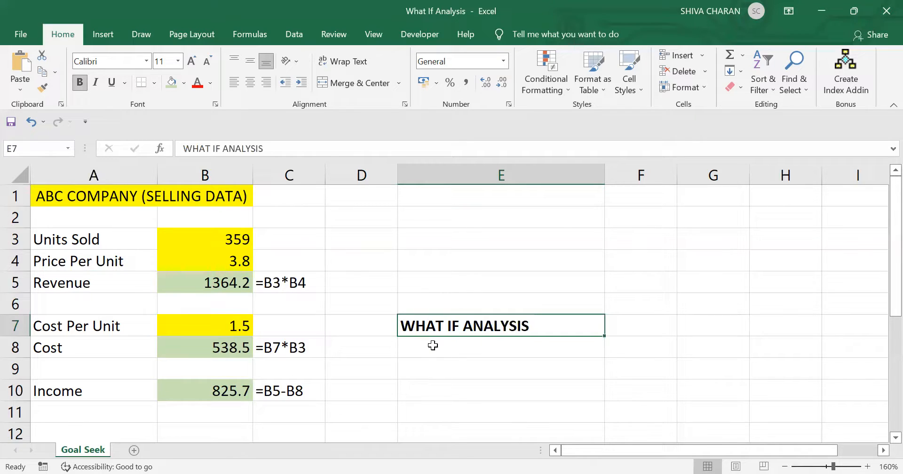
{"action": "left_click", "coordinate": [433, 346]}
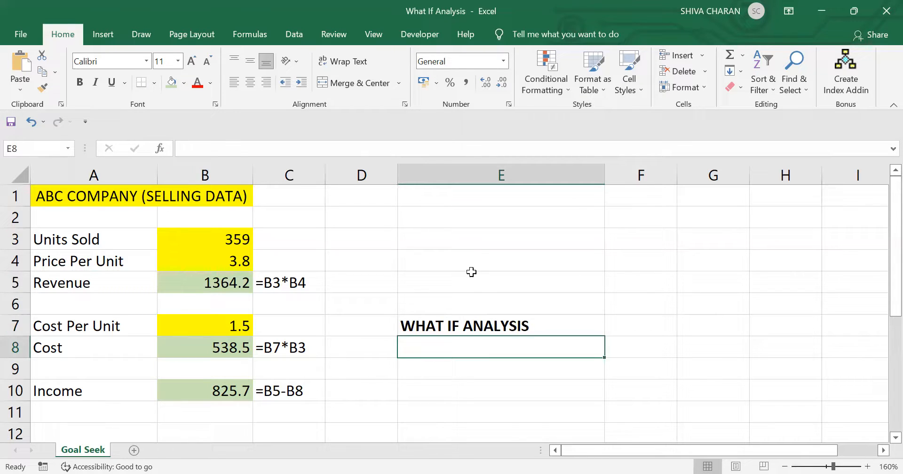
{"action": "type", "text": "Manua"}
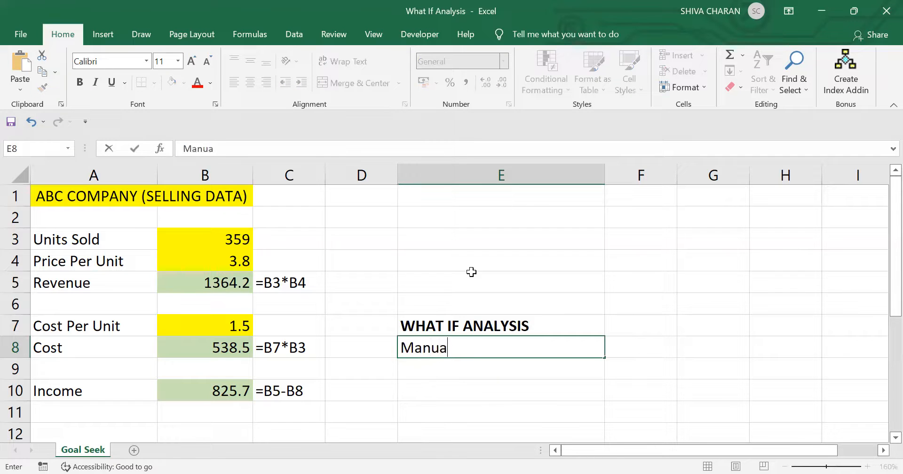
{"action": "type", "text": "l method"}
{"action": "key", "text": "Return"}
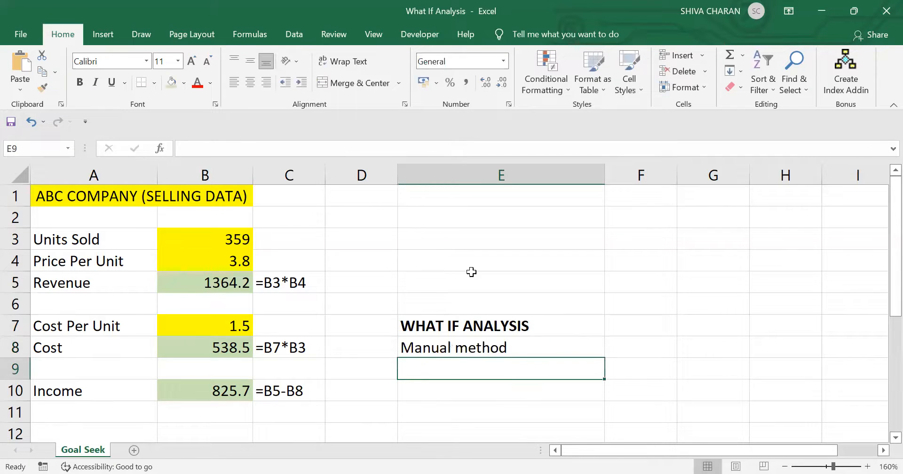
{"action": "left_click", "coordinate": [436, 352]}
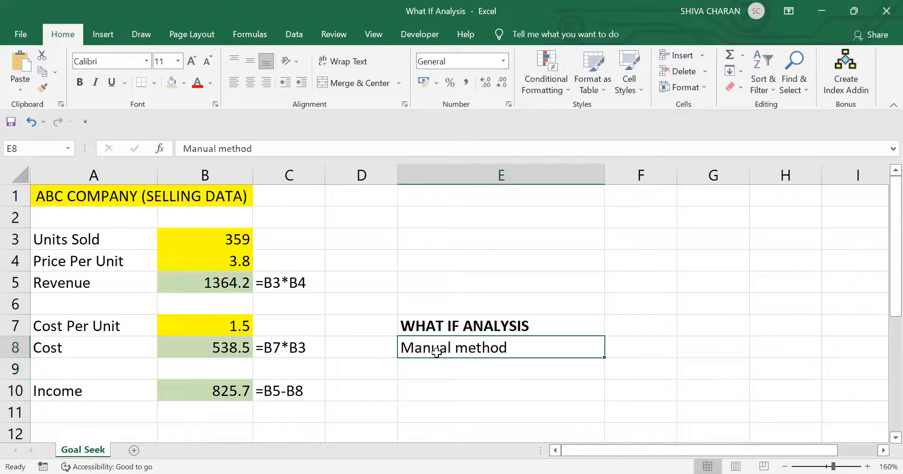
{"action": "left_click", "coordinate": [346, 236]}
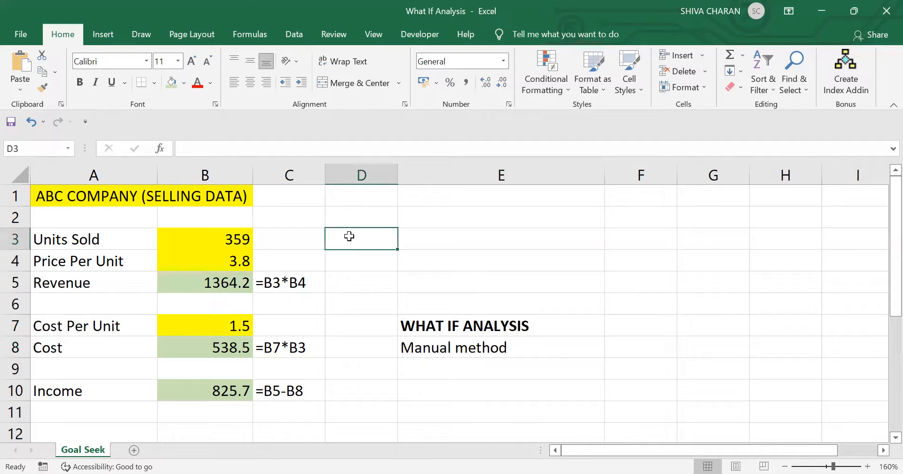
{"action": "left_click_drag", "start_coordinate": [354, 237], "coordinate": [354, 387]}
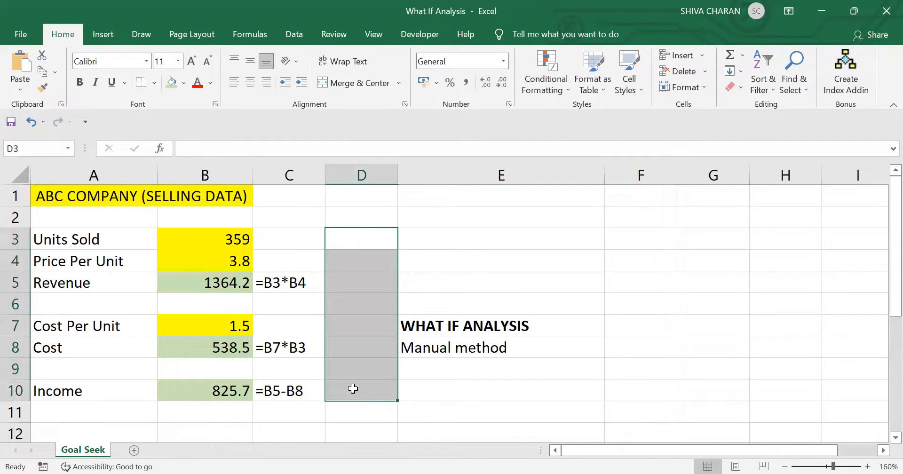
{"action": "left_click", "coordinate": [465, 349]}
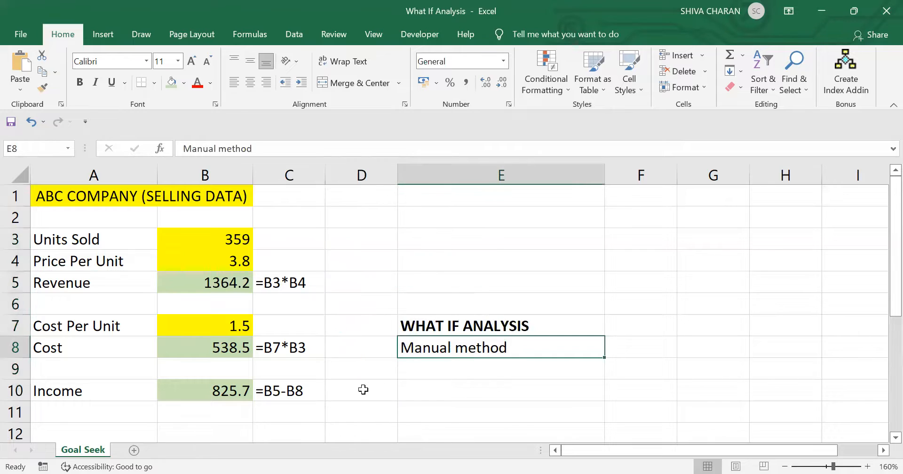
Read the Scenario question in row 13 and review the Units Sold, Income and Manual method cells it concerns.
{"action": "left_click", "coordinate": [232, 411]}
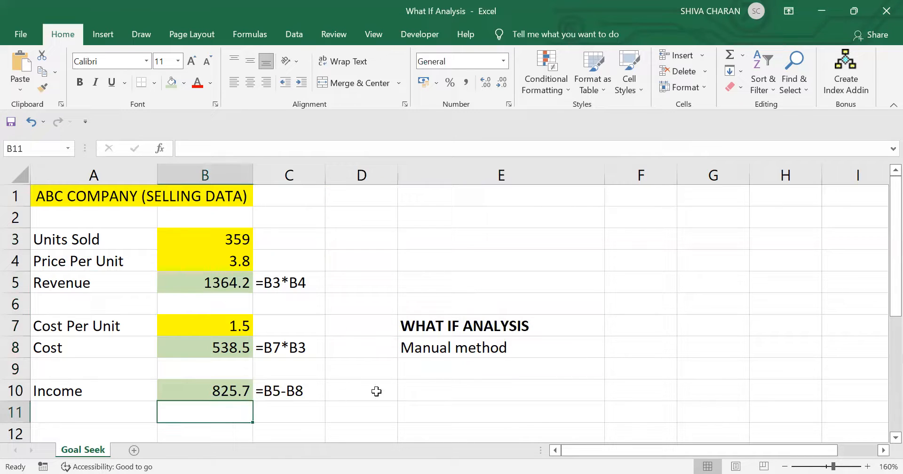
{"action": "left_click", "coordinate": [481, 352]}
{"action": "left_click", "coordinate": [304, 414]}
{"action": "key", "text": "Down"}
{"action": "key", "text": "Down"}
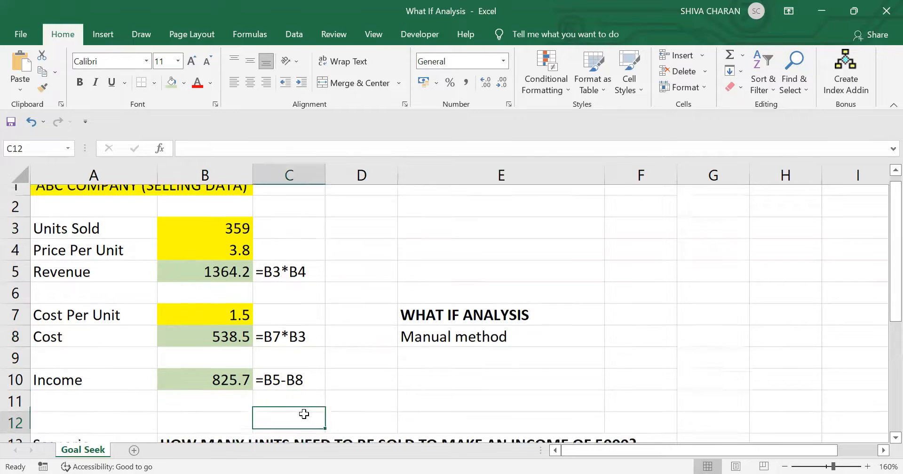
{"action": "left_click", "coordinate": [188, 416]}
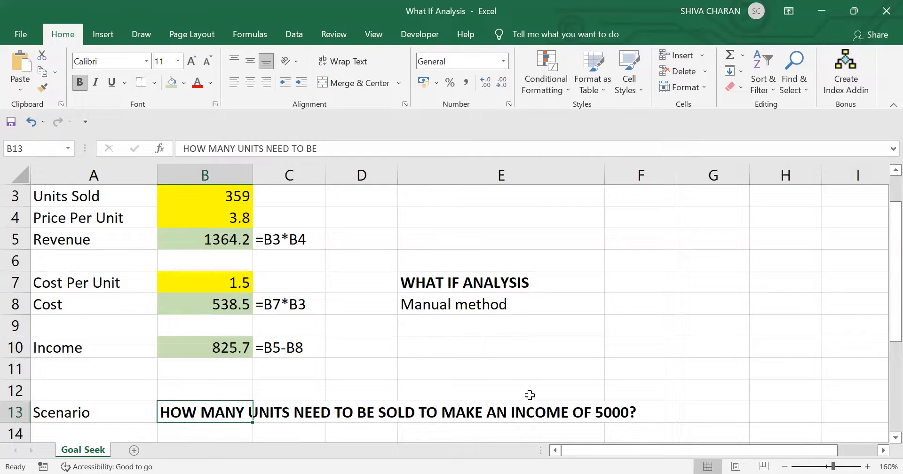
{"action": "scroll", "coordinate": [625, 372], "scroll_direction": "up", "scroll_amount": 1}
{"action": "scroll", "coordinate": [625, 373], "scroll_direction": "down", "scroll_amount": 1, "text": "ctrl"}
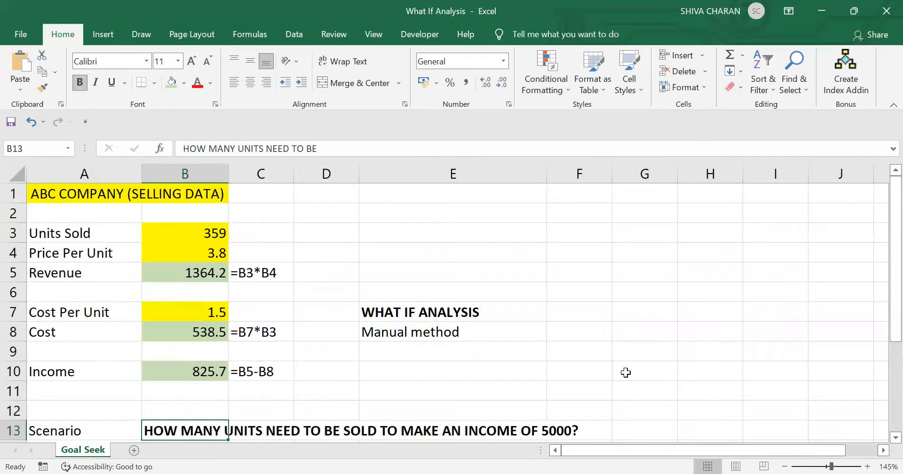
{"action": "left_click", "coordinate": [182, 232]}
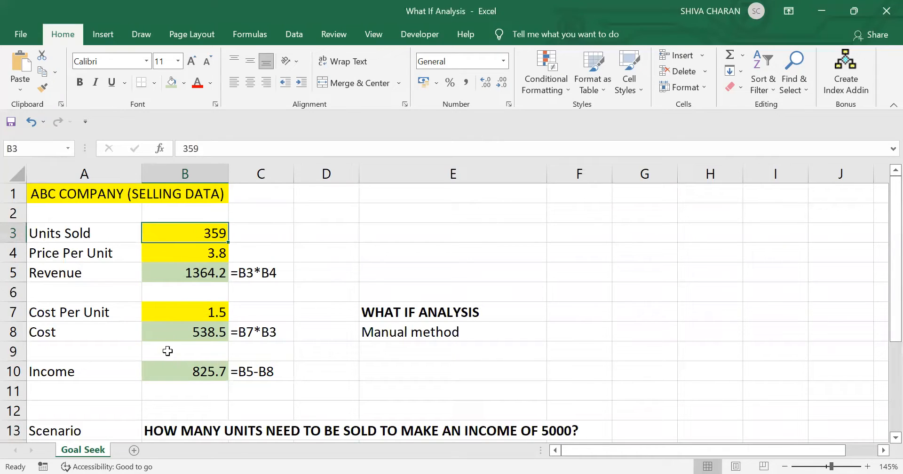
{"action": "left_click", "coordinate": [180, 371]}
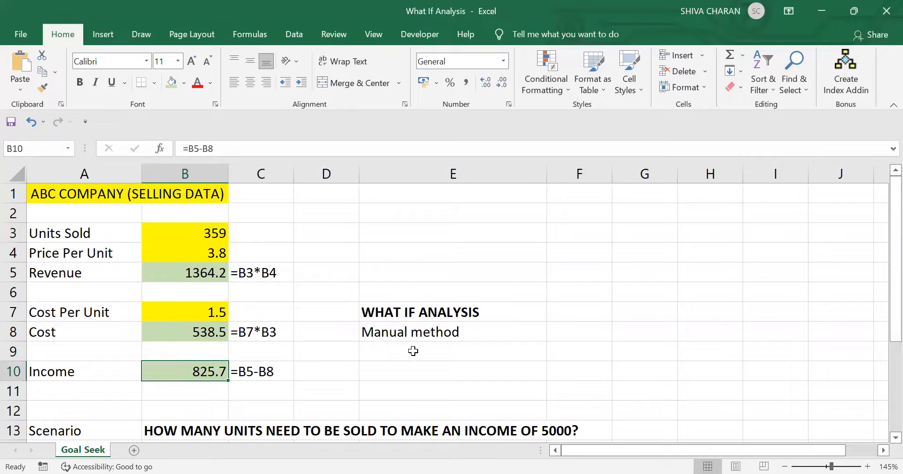
{"action": "left_click", "coordinate": [377, 331]}
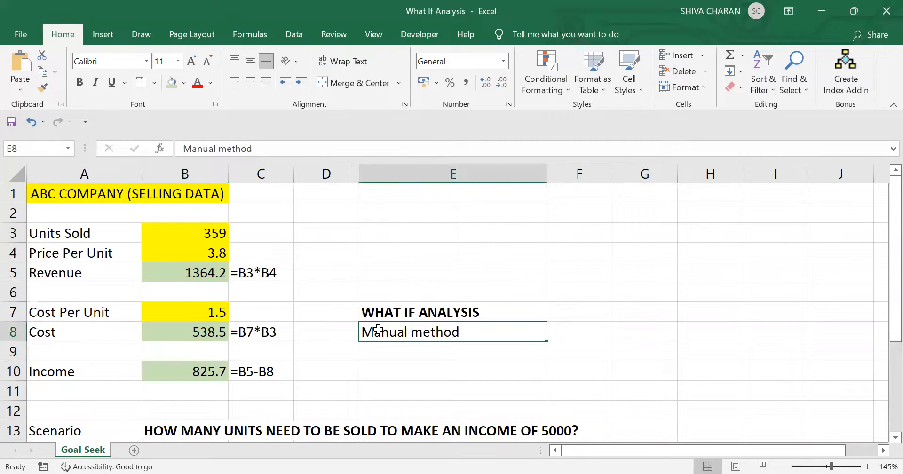
Try 600 as the Units Sold value in B3 and check the Income formula cell B10.
{"action": "left_click", "coordinate": [194, 231]}
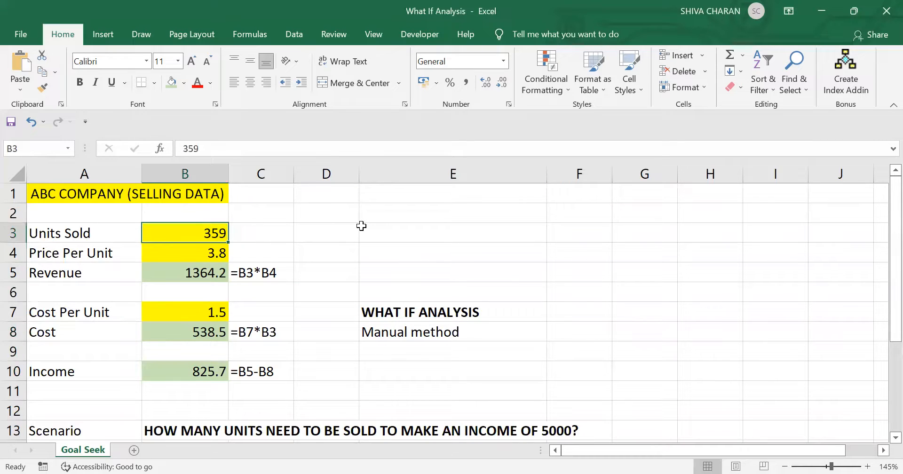
{"action": "type", "text": "600"}
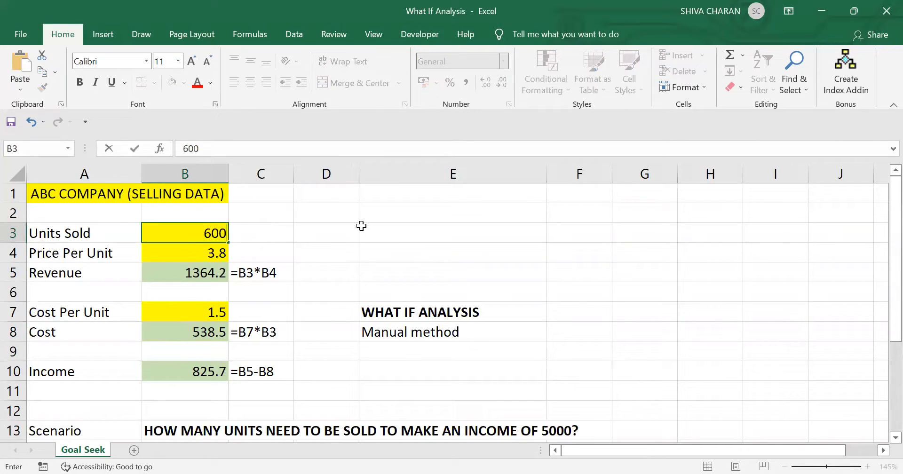
{"action": "key", "text": "Return"}
{"action": "left_click", "coordinate": [175, 370]}
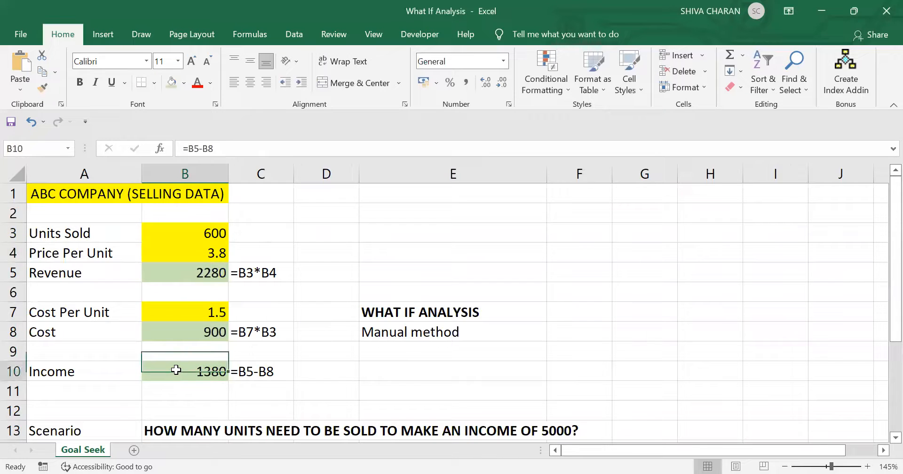
{"action": "left_click", "coordinate": [183, 231]}
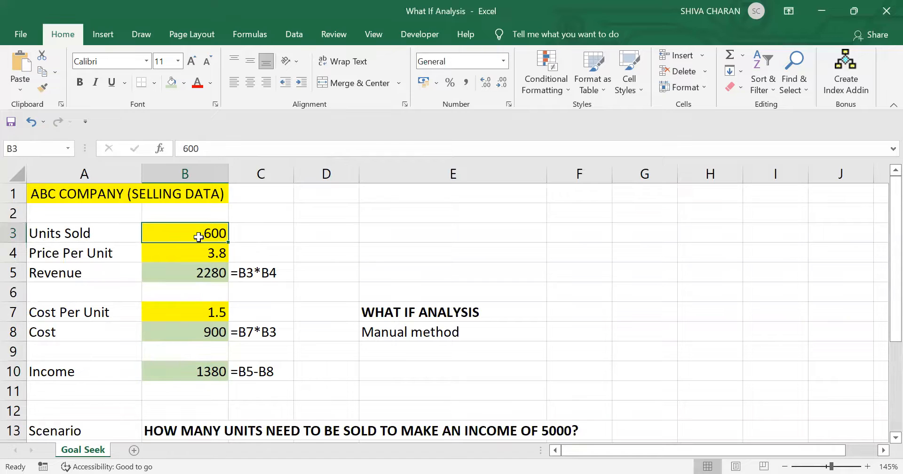
{"action": "left_click", "coordinate": [186, 366]}
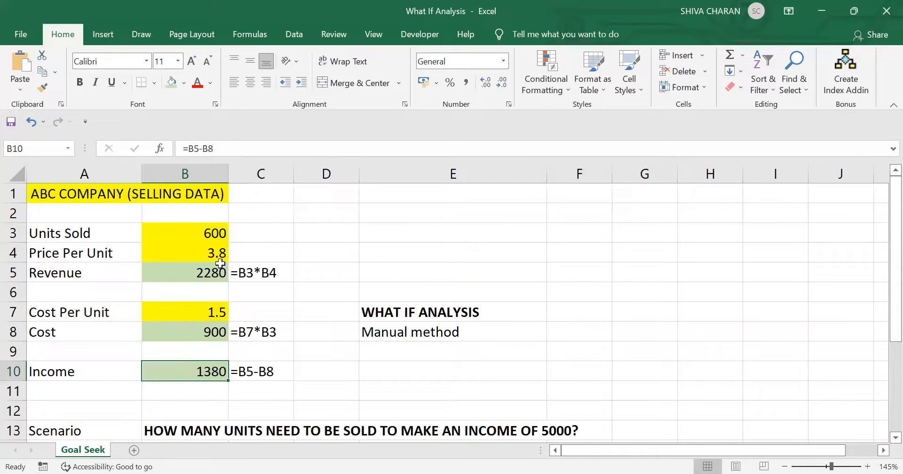
Try 1200 as the Units Sold value in B3 and check Income in B10.
{"action": "left_click", "coordinate": [186, 236]}
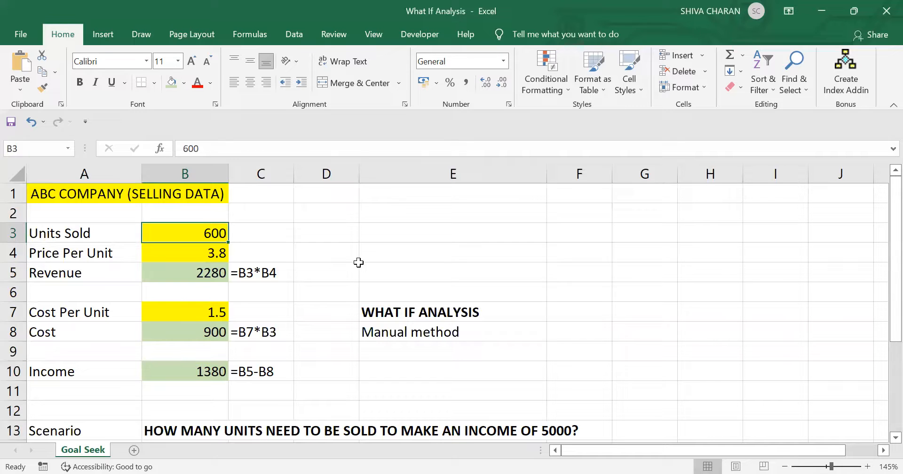
{"action": "type", "text": "1200"}
{"action": "key", "text": "Return"}
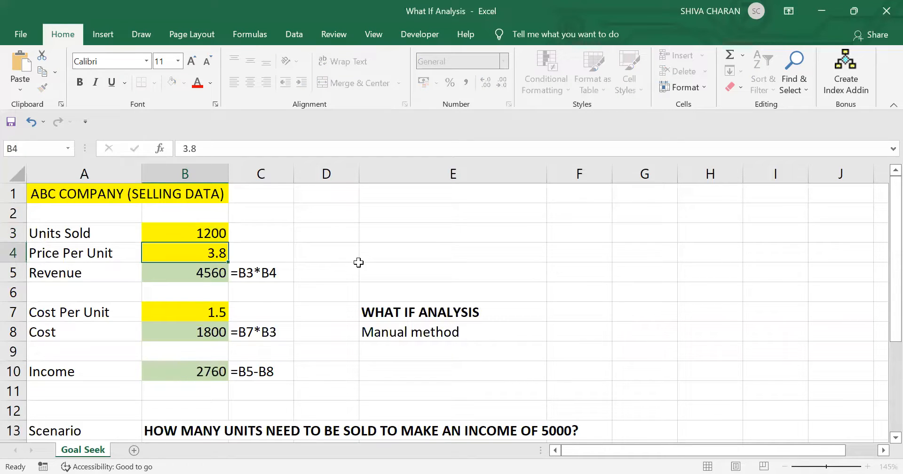
{"action": "left_click", "coordinate": [203, 370]}
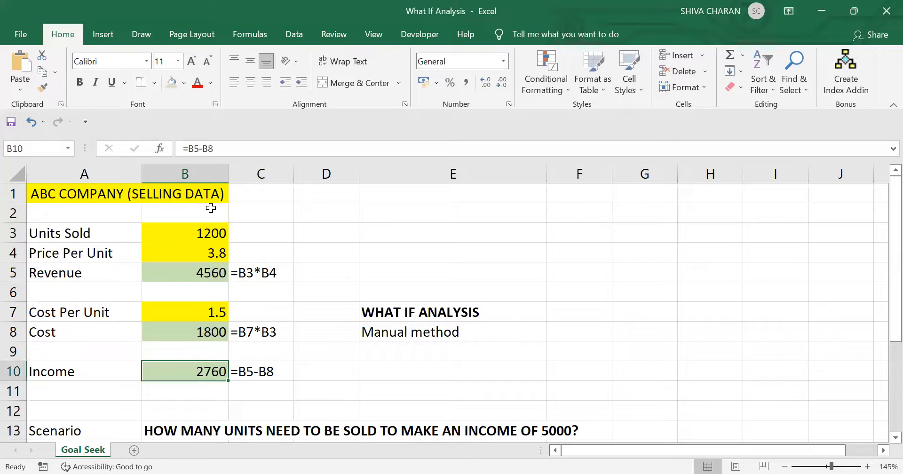
Try 2400 as the Units Sold value in B3.
{"action": "left_click", "coordinate": [193, 233]}
{"action": "type", "text": "2400"}
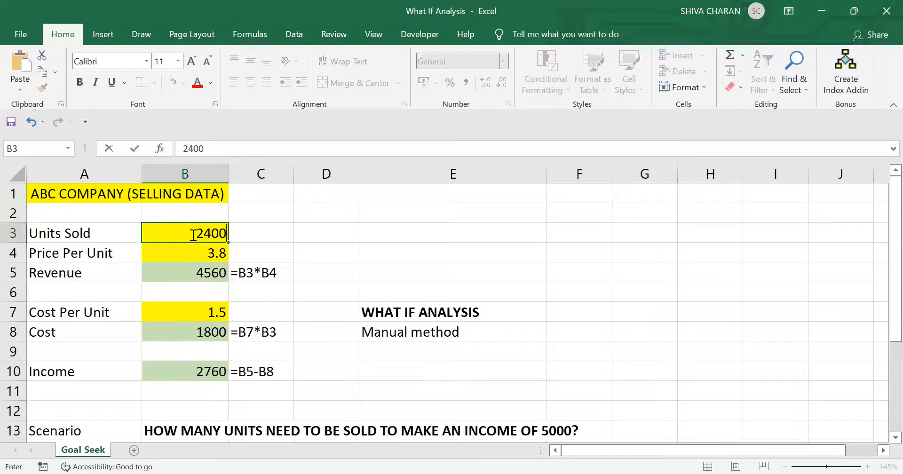
{"action": "key", "text": "Return"}
Try 2100 as the Units Sold value in B3.
{"action": "left_click", "coordinate": [205, 230]}
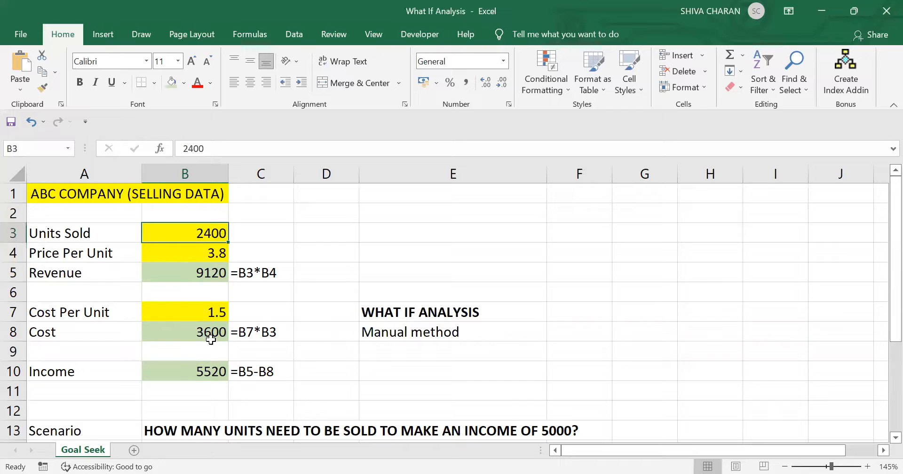
{"action": "left_click", "coordinate": [239, 146]}
{"action": "key", "text": "BackSpace"}
{"action": "key", "text": "BackSpace"}
{"action": "key", "text": "BackSpace"}
{"action": "type", "text": "1"}
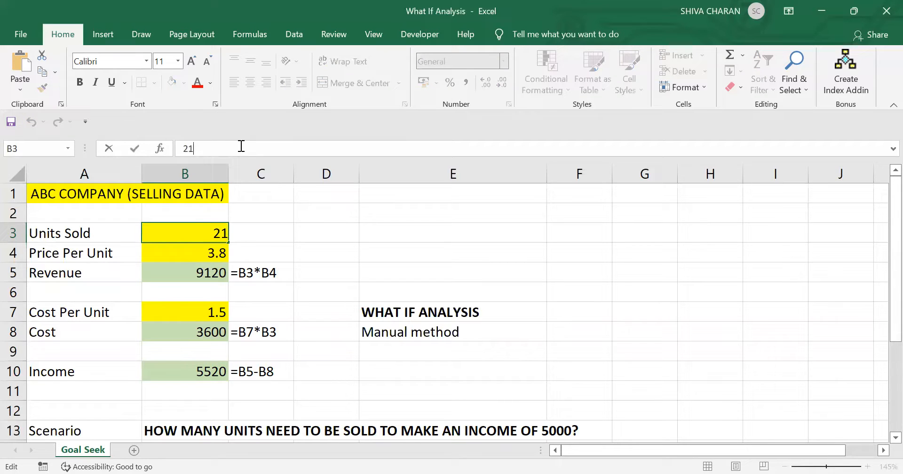
{"action": "type", "text": "00"}
{"action": "key", "text": "Return"}
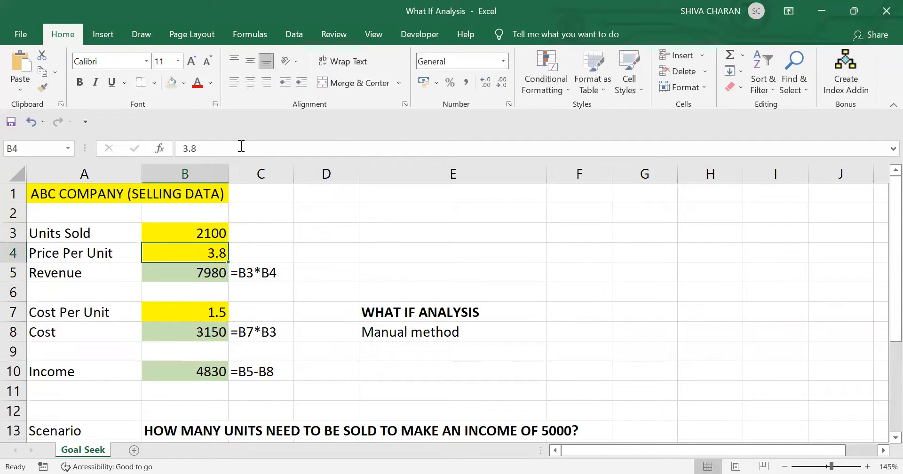
Try 2200 as the Units Sold value in B3.
{"action": "left_click", "coordinate": [194, 233]}
{"action": "left_click", "coordinate": [233, 150]}
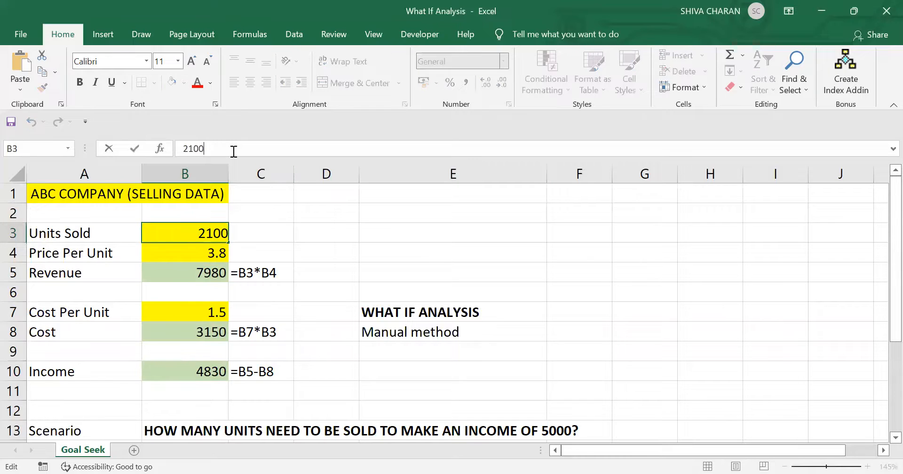
{"action": "key", "text": "BackSpace"}
{"action": "key", "text": "BackSpace"}
{"action": "type", "text": "200"}
{"action": "key", "text": "Return"}
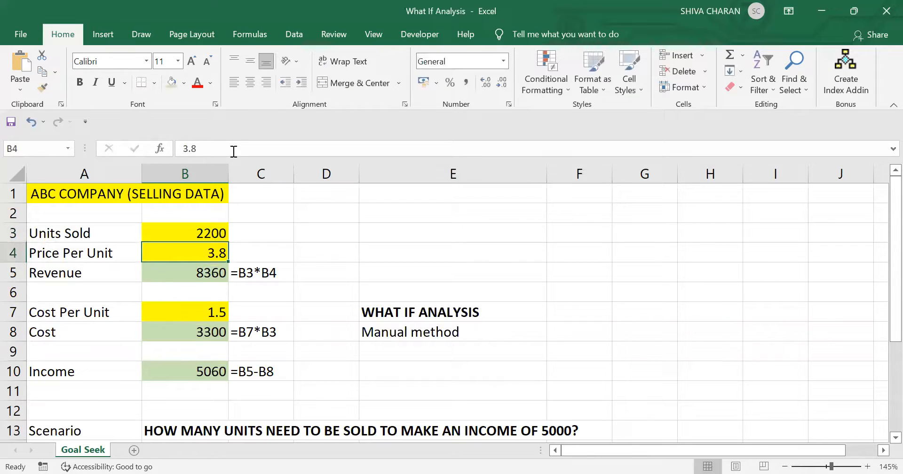
Try 2190 as the Units Sold value in B3.
{"action": "left_click", "coordinate": [193, 230]}
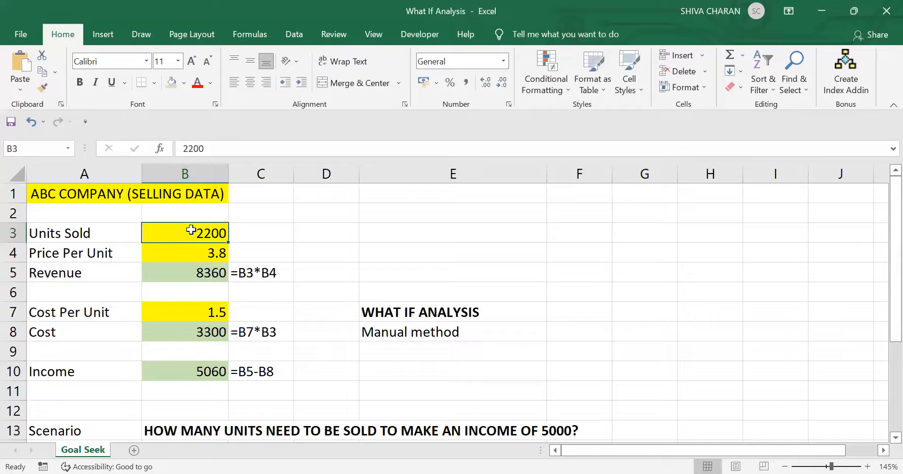
{"action": "left_click", "coordinate": [239, 147]}
{"action": "key", "text": "BackSpace"}
{"action": "key", "text": "BackSpace"}
{"action": "key", "text": "BackSpace"}
{"action": "type", "text": "190"}
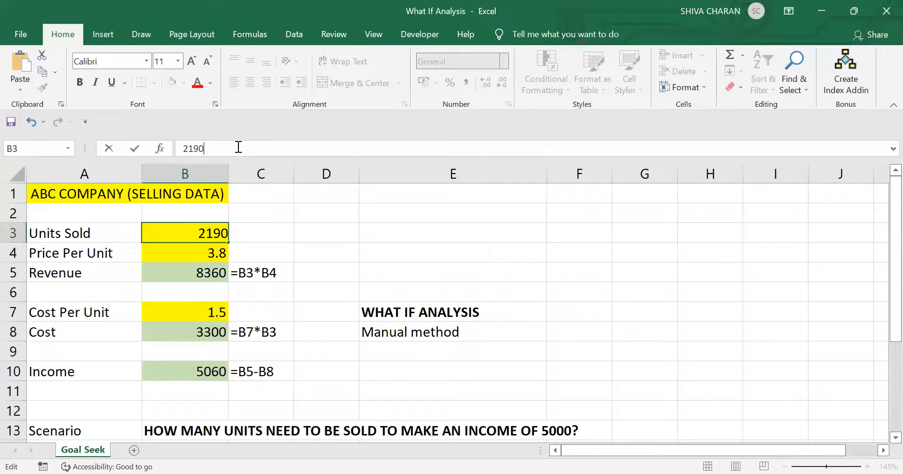
{"action": "key", "text": "Return"}
Try 2175 as the Units Sold value in B3.
{"action": "left_click", "coordinate": [210, 232]}
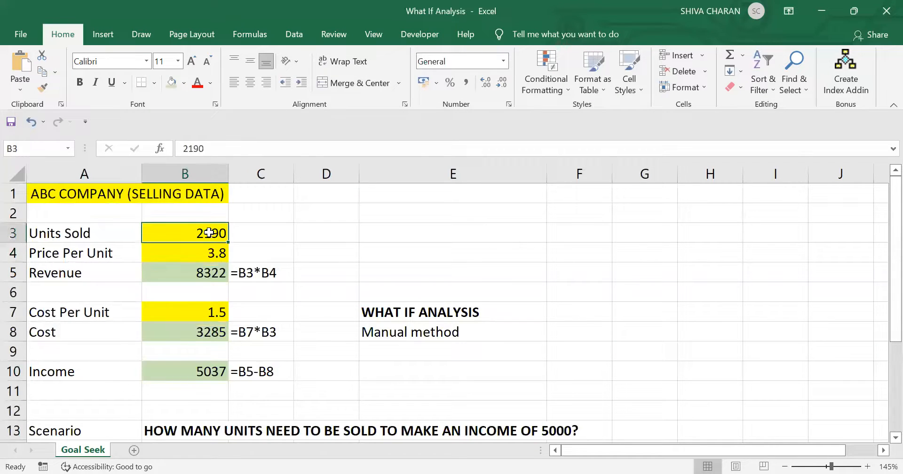
{"action": "left_click", "coordinate": [241, 147]}
{"action": "key", "text": "BackSpace"}
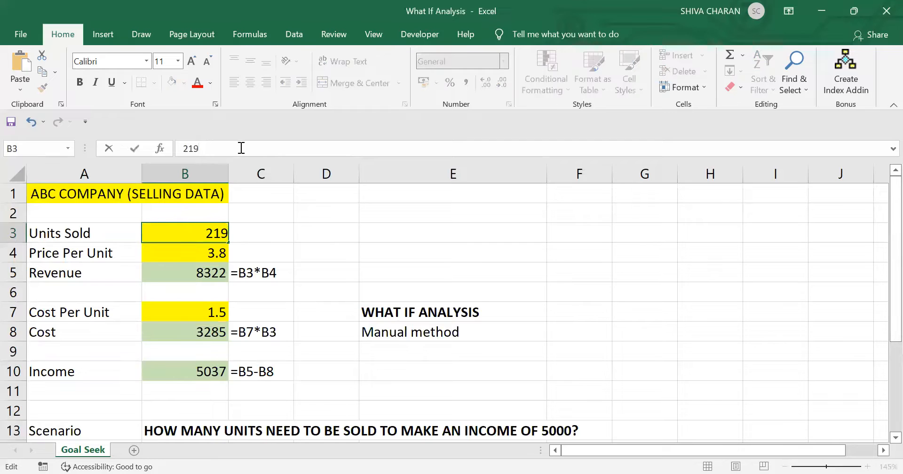
{"action": "key", "text": "BackSpace"}
{"action": "type", "text": "8"}
{"action": "key", "text": "BackSpace"}
{"action": "type", "text": "75"}
{"action": "key", "text": "Return"}
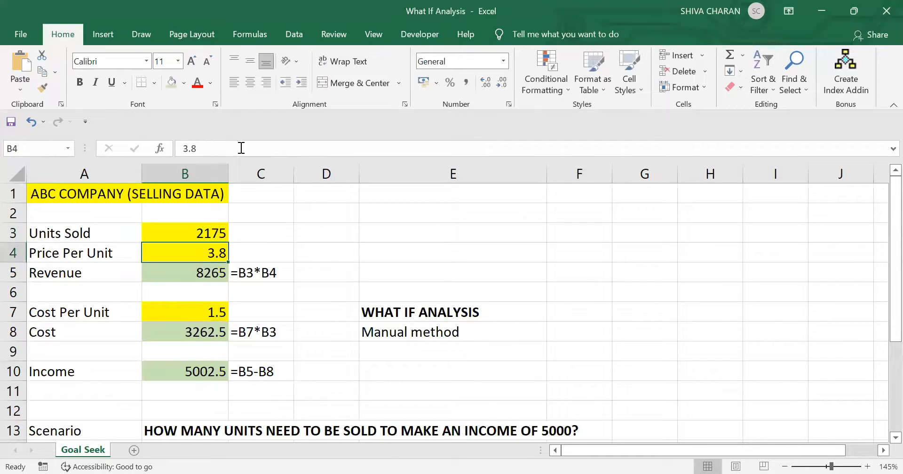
Set Units Sold in B3 to 2174 to bring Income close to the 5000 target.
{"action": "left_click", "coordinate": [212, 230]}
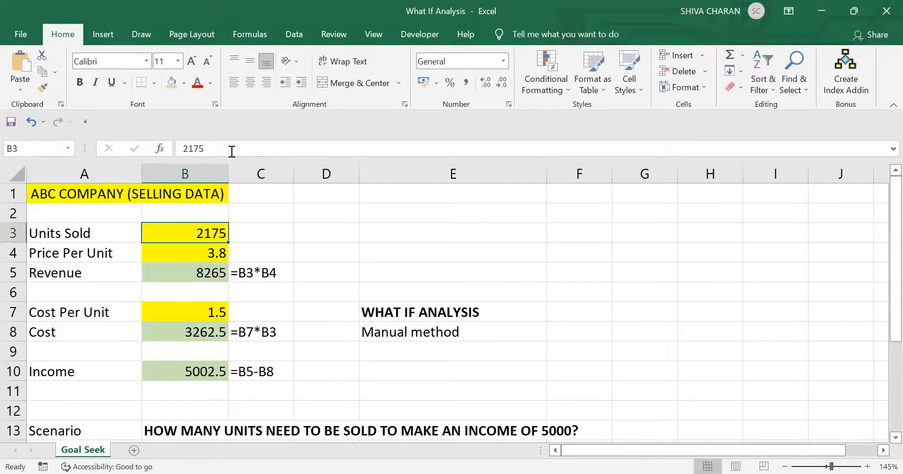
{"action": "left_click", "coordinate": [231, 150]}
{"action": "key", "text": "BackSpace"}
{"action": "type", "text": "4"}
{"action": "key", "text": "Return"}
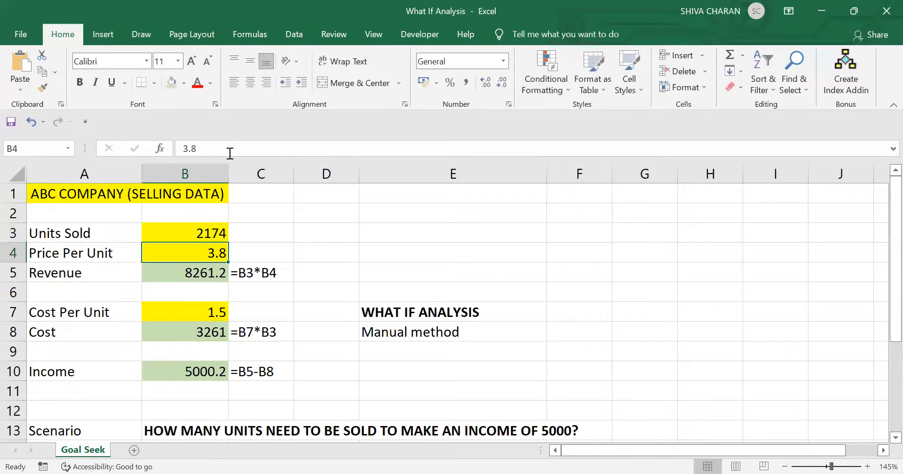
Compare Units Sold and Income in column B with the Scenario question in row 13 and the Manual method label.
{"action": "left_click", "coordinate": [199, 236]}
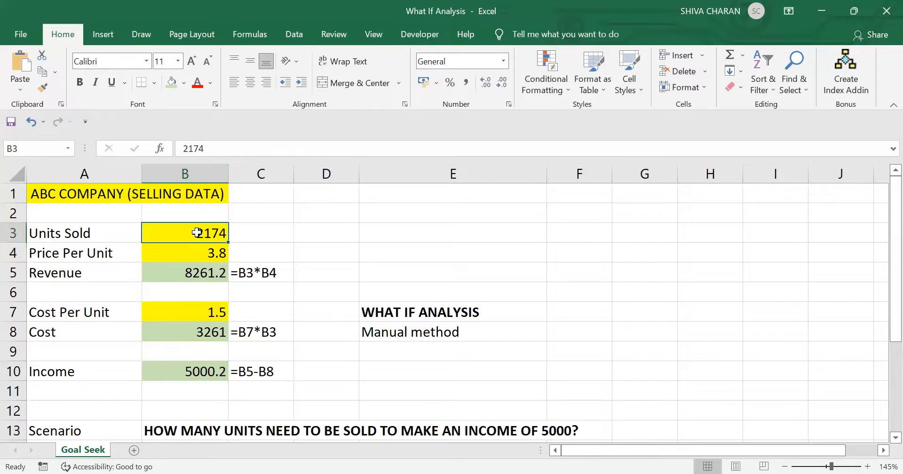
{"action": "left_click", "coordinate": [180, 371]}
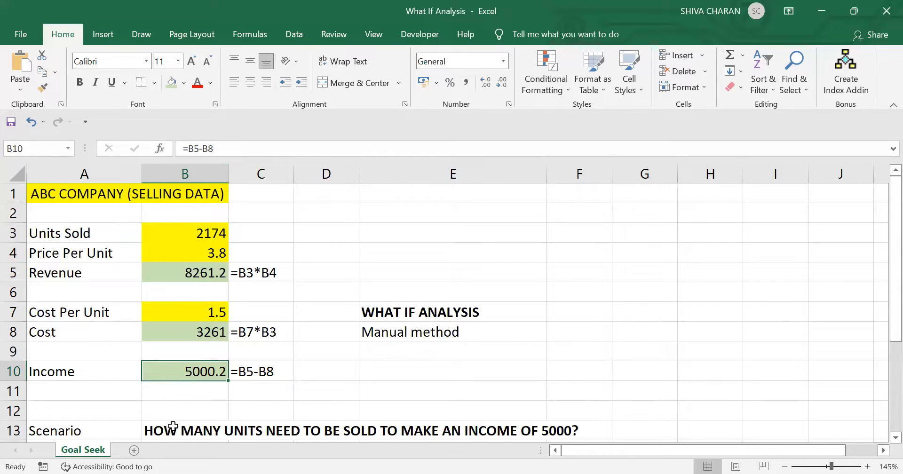
{"action": "left_click", "coordinate": [175, 428]}
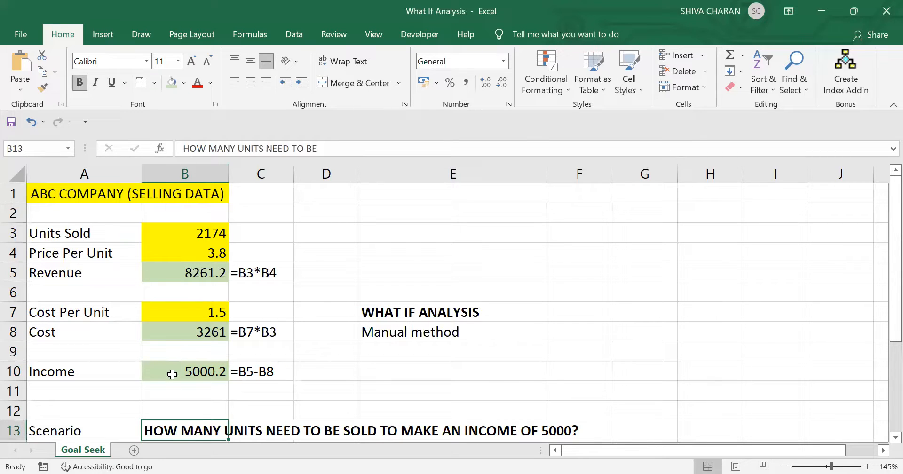
{"action": "left_click", "coordinate": [172, 374]}
{"action": "left_click", "coordinate": [212, 231]}
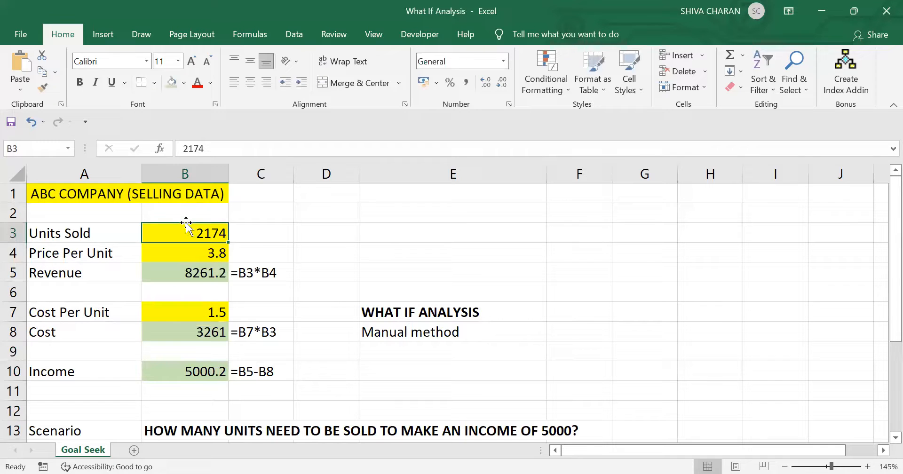
{"action": "left_click", "coordinate": [375, 333]}
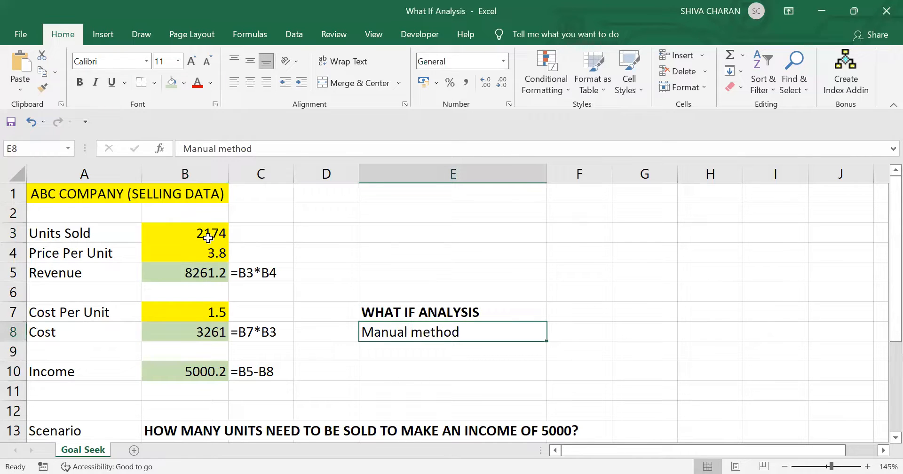
{"action": "left_click_drag", "start_coordinate": [172, 228], "coordinate": [166, 296]}
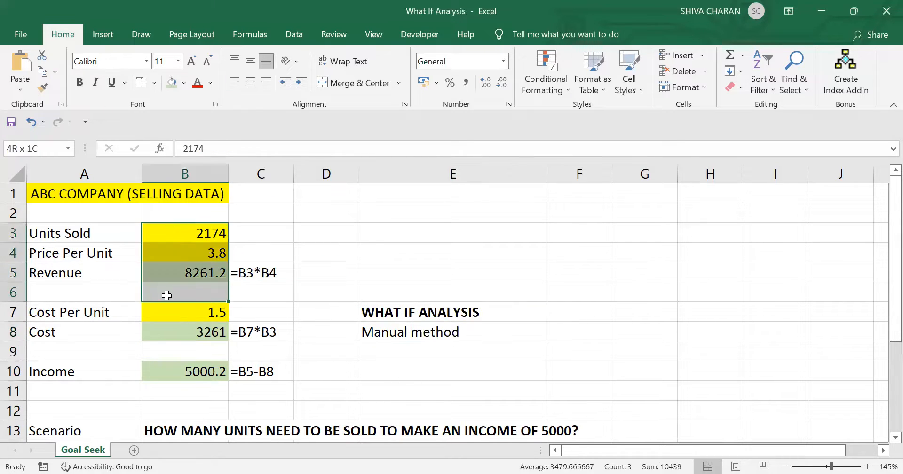
{"action": "left_click", "coordinate": [440, 352]}
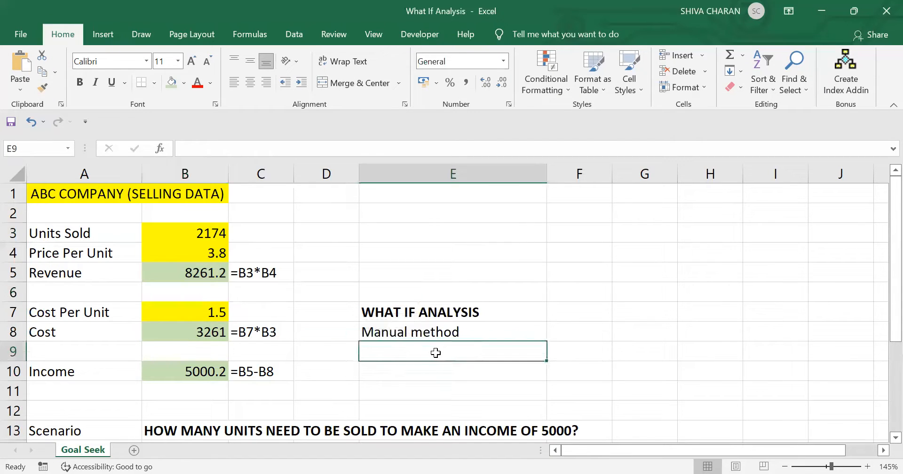
Review the selling data values in B3:B10 and bring up the data tools that include What-If Analysis.
{"action": "left_click", "coordinate": [489, 312]}
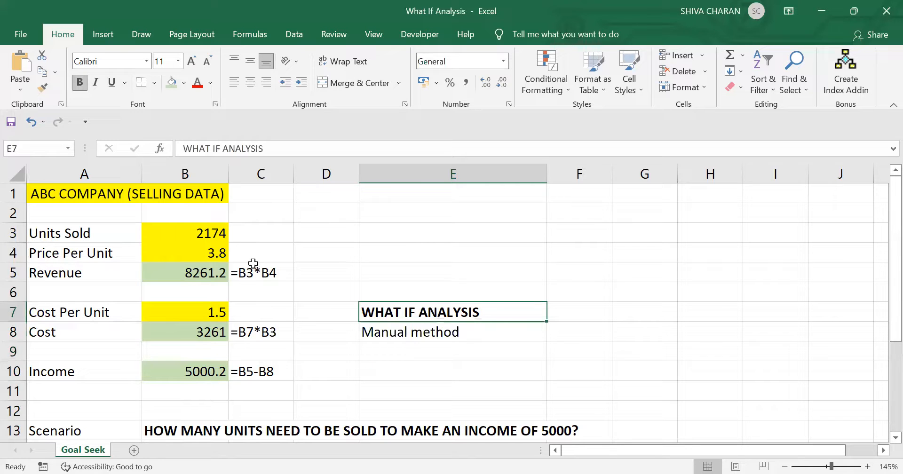
{"action": "left_click_drag", "start_coordinate": [181, 228], "coordinate": [178, 371]}
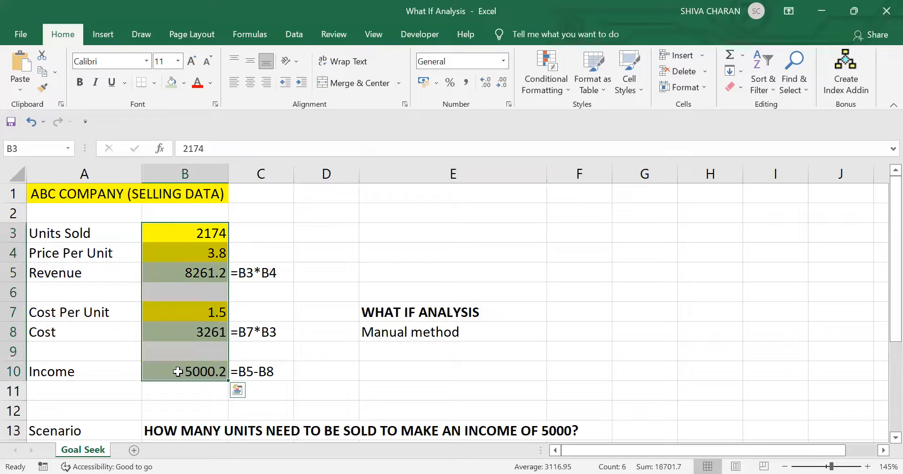
{"action": "left_click", "coordinate": [427, 314]}
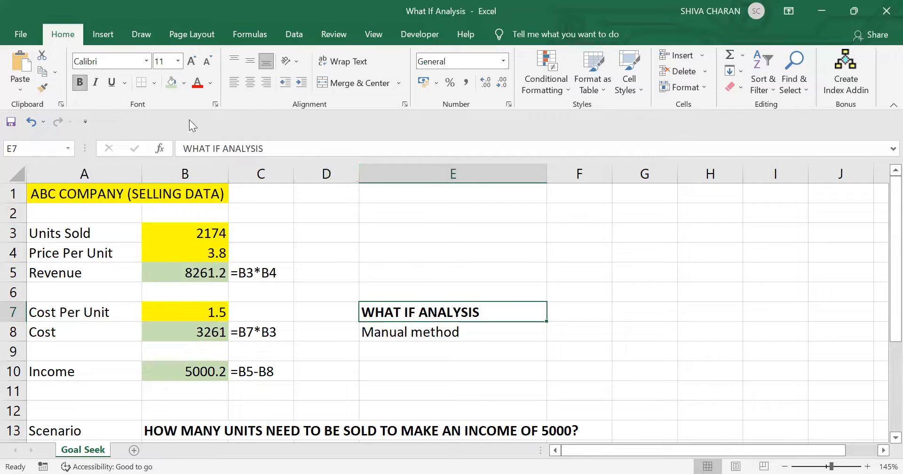
{"action": "left_click", "coordinate": [290, 35]}
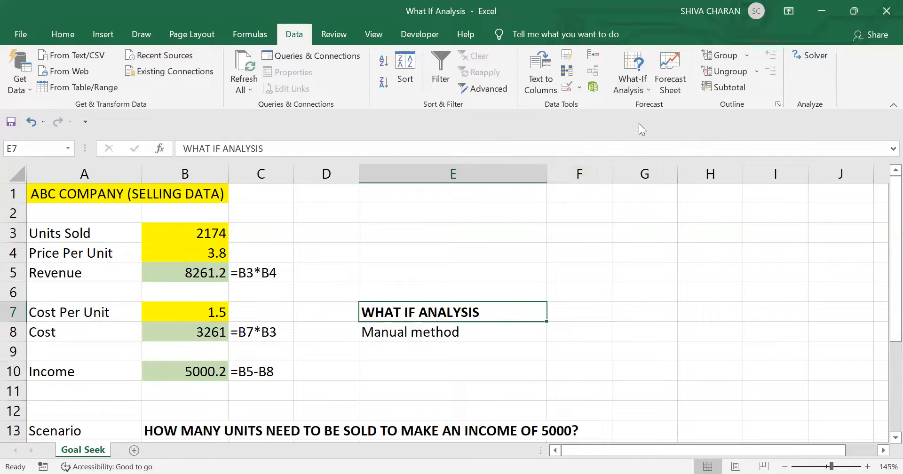
List the What-If Analysis tools Scenario Manager, Goal Seek and Data Table in cells F5 to F7.
{"action": "left_click", "coordinate": [594, 271]}
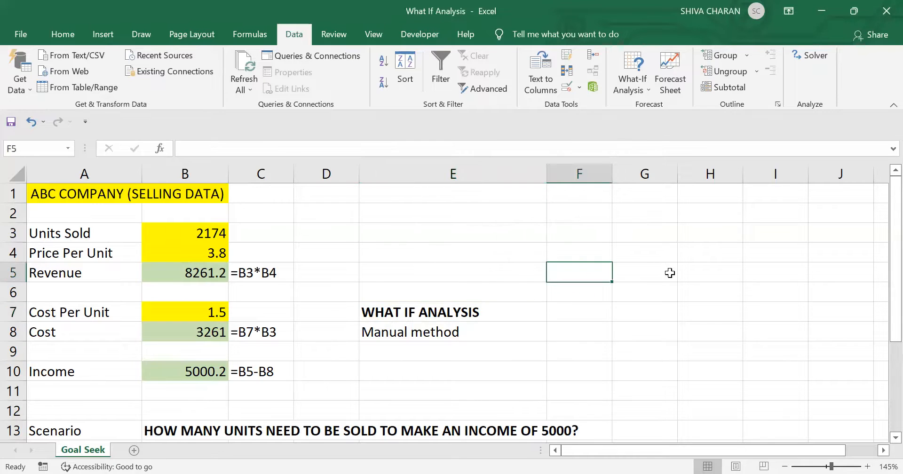
{"action": "type", "text": "Scen"}
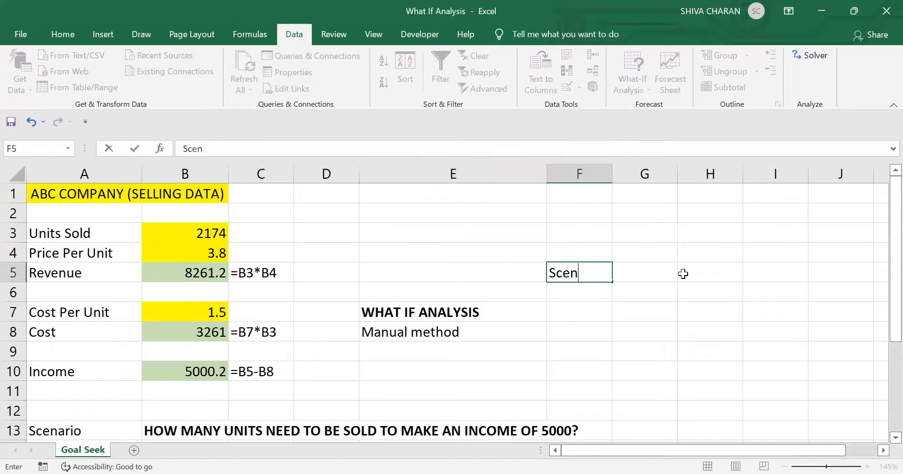
{"action": "type", "text": "ario Manahe"}
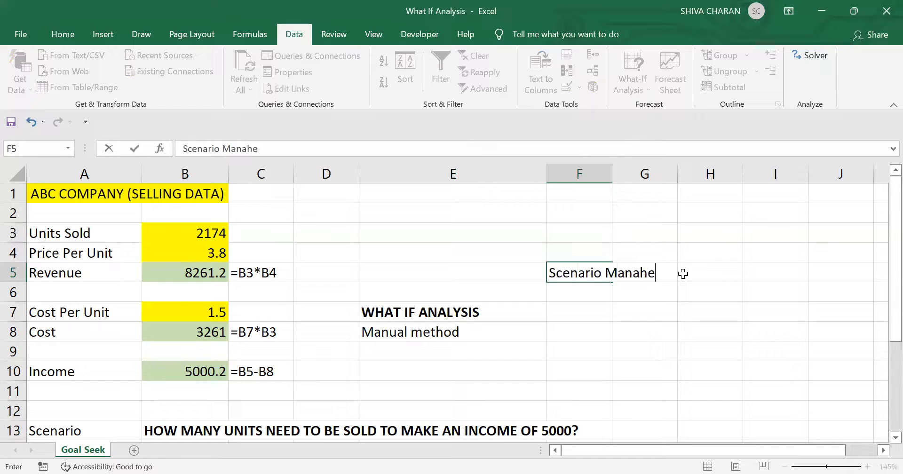
{"action": "key", "text": "BackSpace"}
{"action": "key", "text": "BackSpace"}
{"action": "type", "text": "ger"}
{"action": "key", "text": "Return"}
{"action": "type", "text": "Goal Seek"}
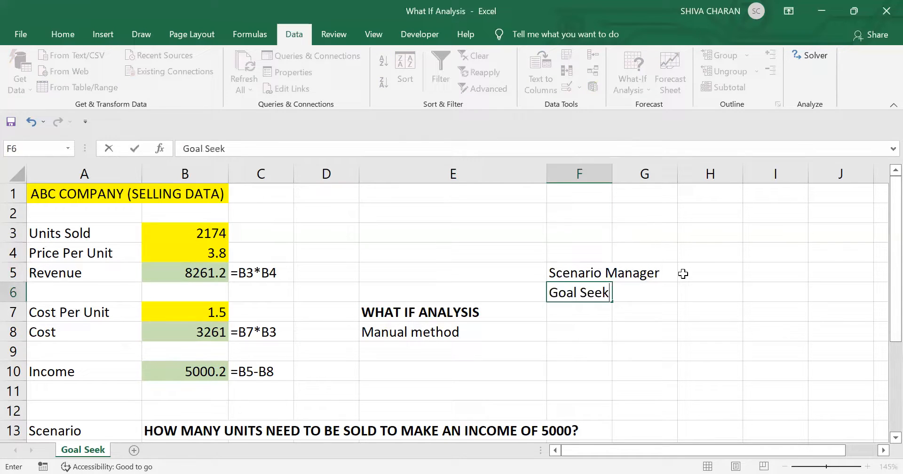
{"action": "key", "text": "Return"}
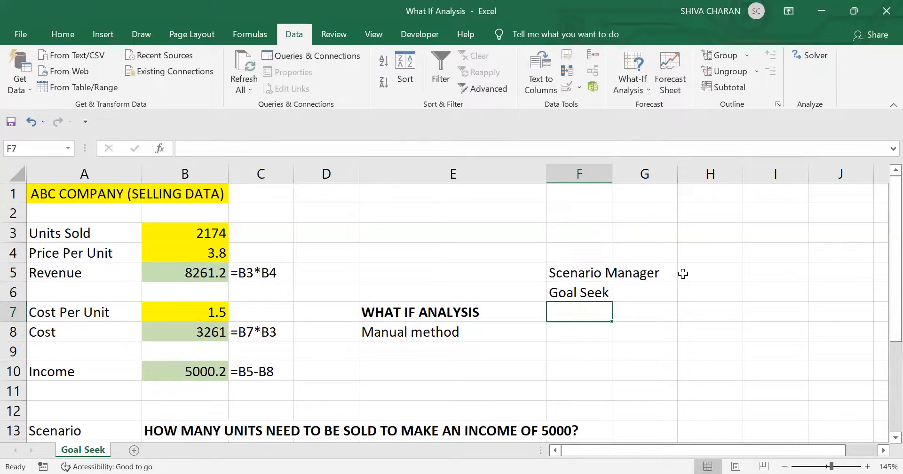
{"action": "type", "text": "Data Table"}
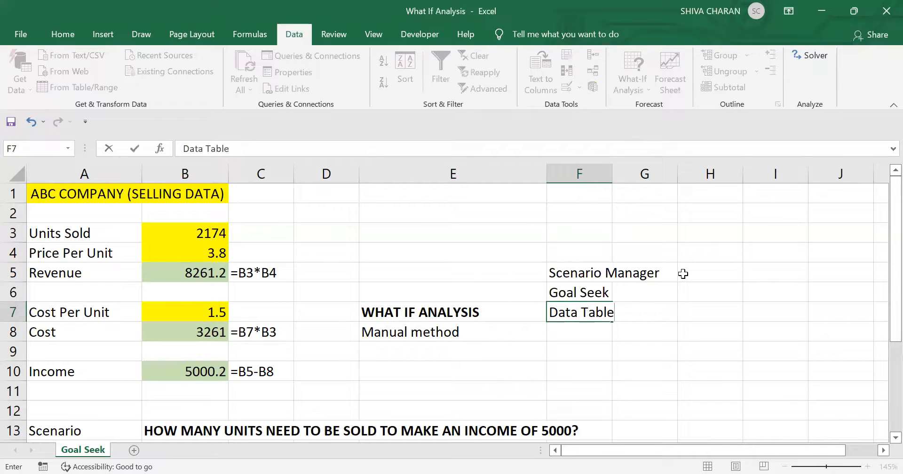
{"action": "key", "text": "Return"}
Enter the label GOAL SEEK in E9, below the Manual method label.
{"action": "left_click", "coordinate": [584, 291]}
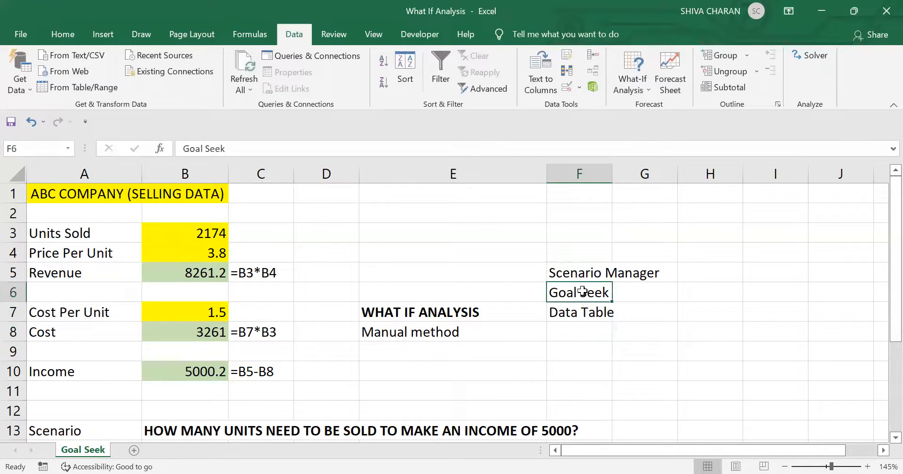
{"action": "left_click", "coordinate": [441, 349]}
{"action": "type", "text": "GOAL SEEK"}
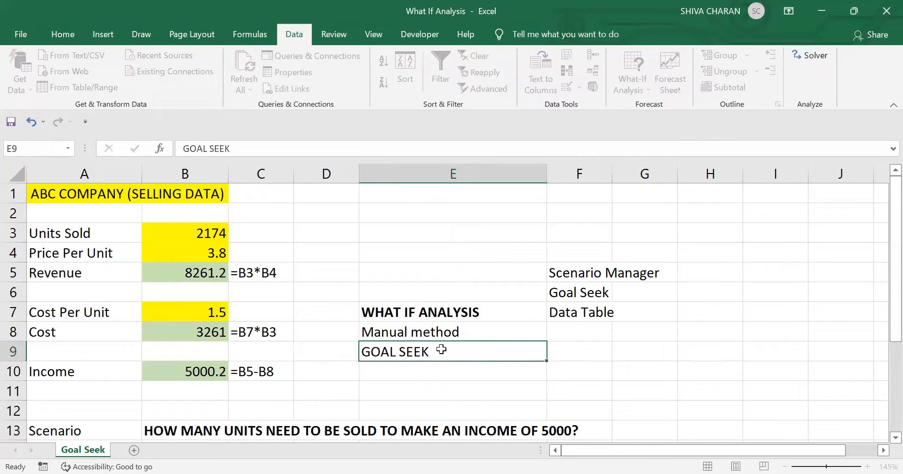
{"action": "key", "text": "Return"}
{"action": "left_click", "coordinate": [431, 351]}
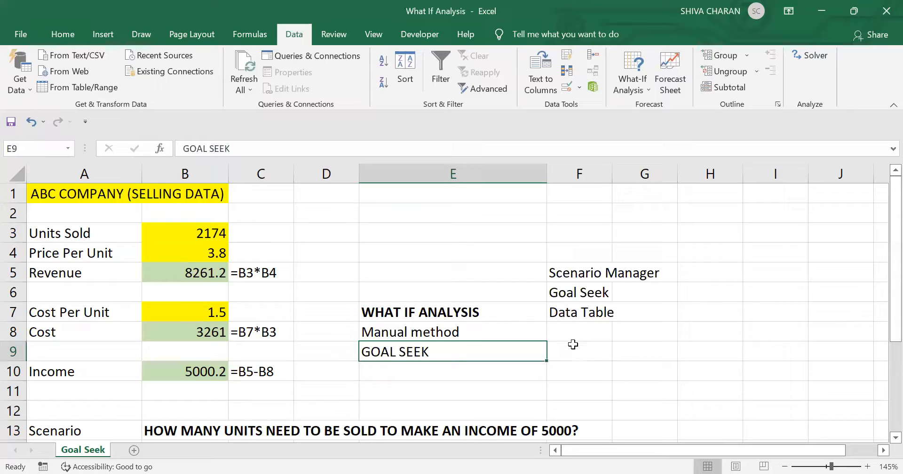
Enter the shortcut note ALT+AWG in F9, beside the GOAL SEEK label.
{"action": "left_click", "coordinate": [574, 350]}
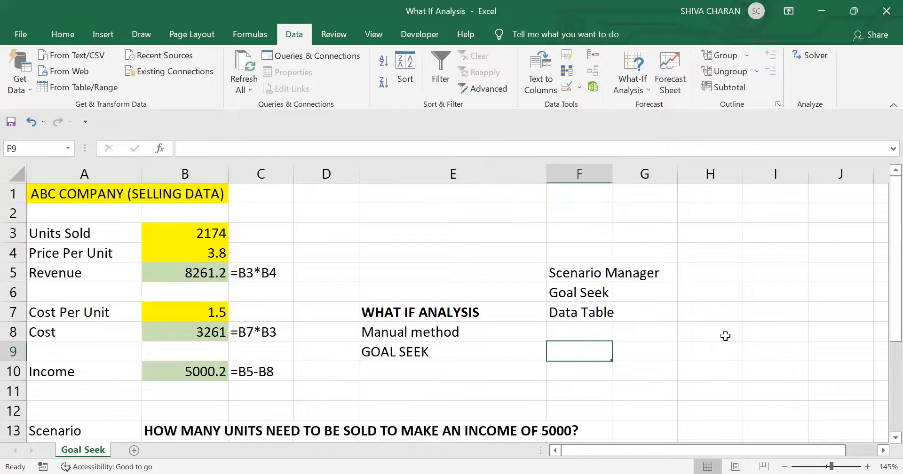
{"action": "type", "text": "AL"}
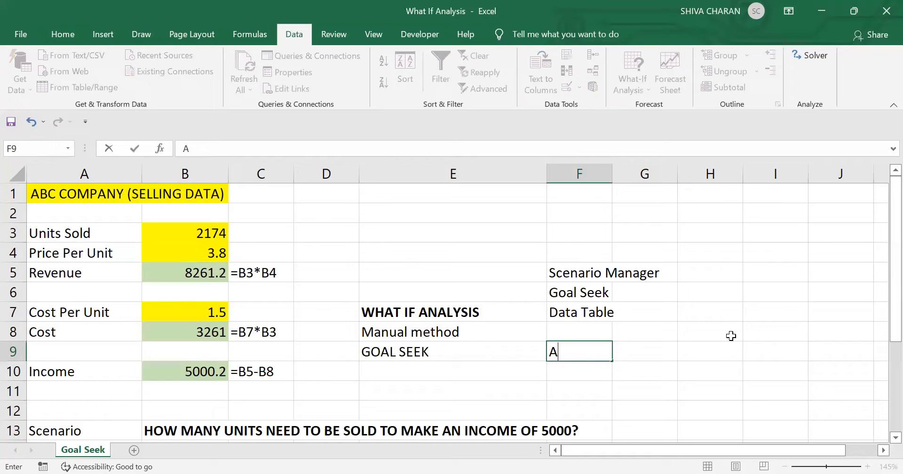
{"action": "key", "text": "BackSpace"}
{"action": "type", "text": "ALT+AWG"}
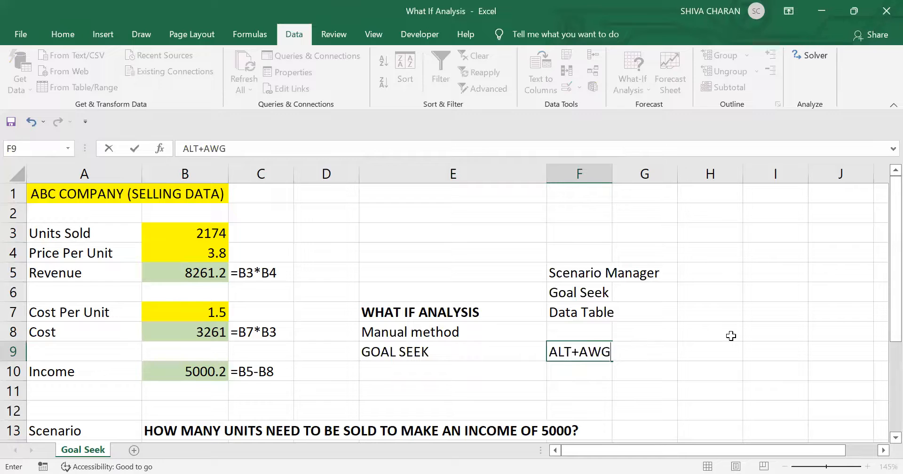
{"action": "key", "text": "Up"}
{"action": "left_click", "coordinate": [569, 353]}
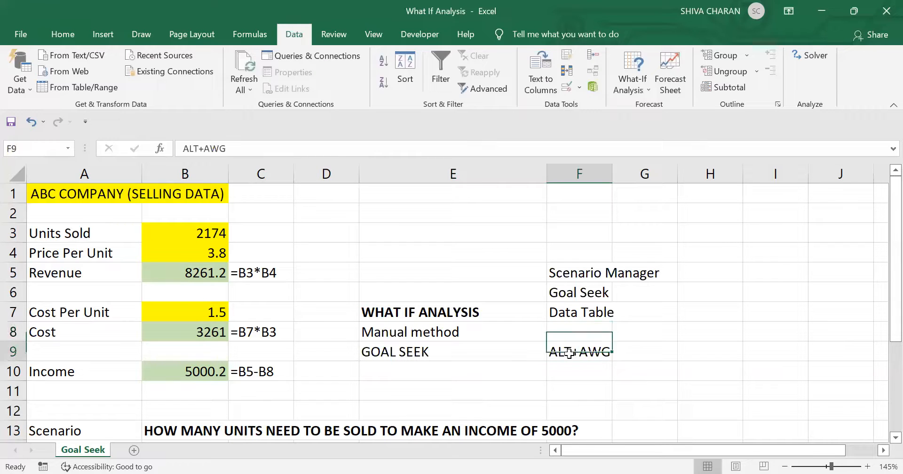
Examine how Income in B10 depends on the values in B3:B8, and compare Units Sold with the Scenario question in row 13.
{"action": "left_click", "coordinate": [476, 352]}
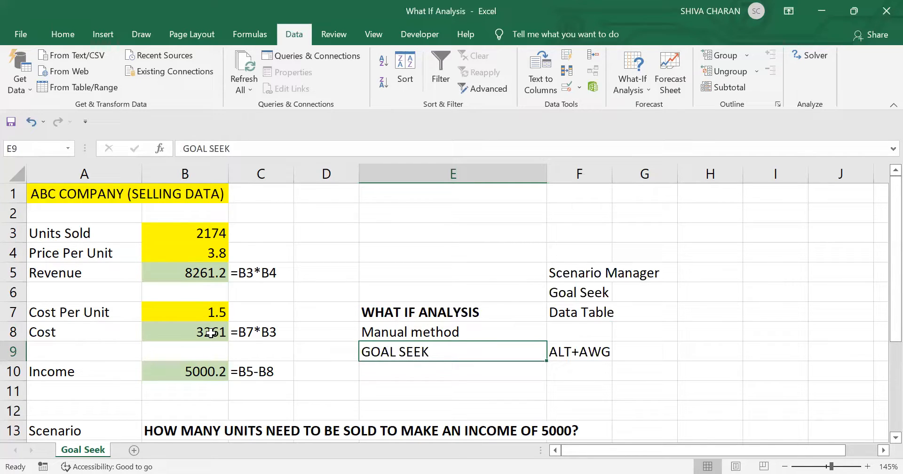
{"action": "left_click", "coordinate": [201, 372]}
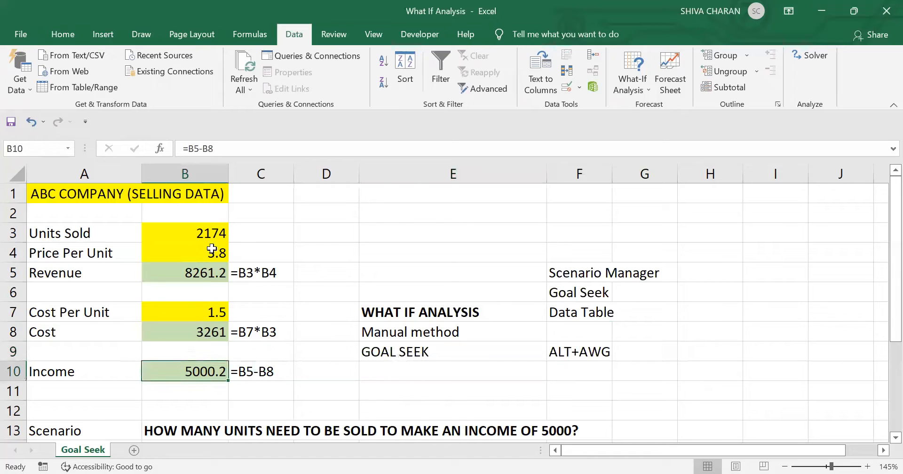
{"action": "left_click_drag", "start_coordinate": [181, 234], "coordinate": [201, 329]}
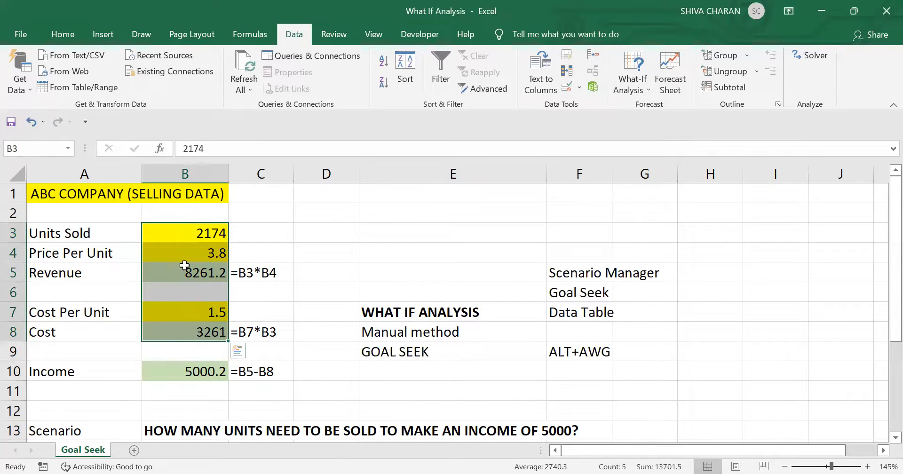
{"action": "left_click", "coordinate": [200, 371]}
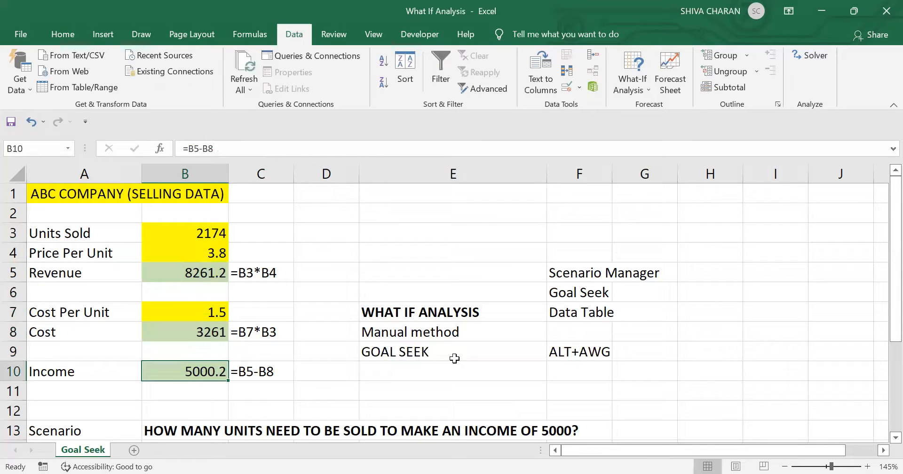
{"action": "left_click", "coordinate": [473, 351]}
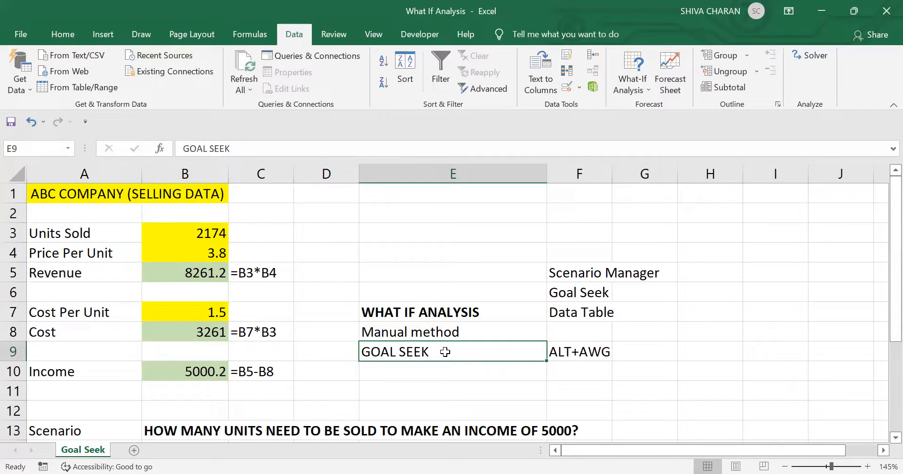
{"action": "left_click", "coordinate": [182, 230]}
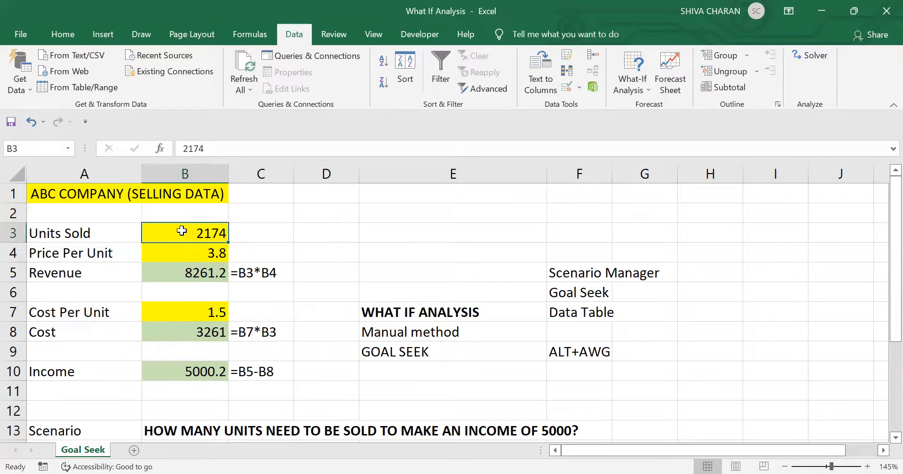
{"action": "left_click", "coordinate": [189, 371]}
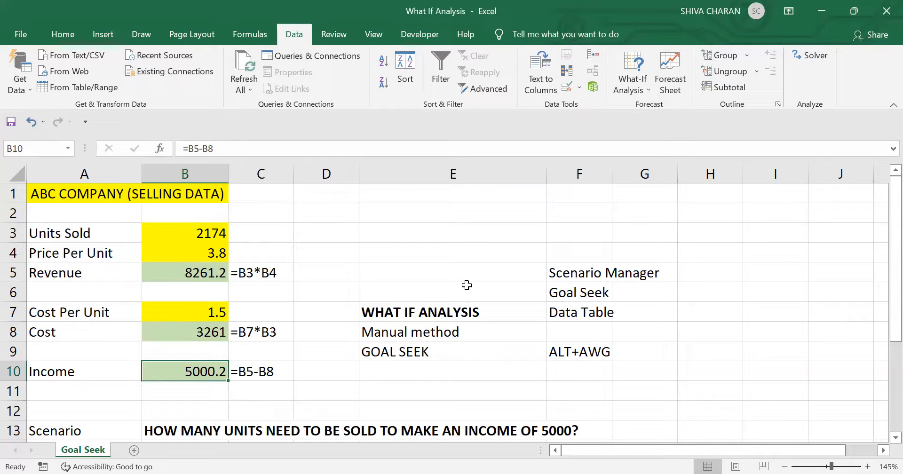
{"action": "left_click", "coordinate": [434, 352]}
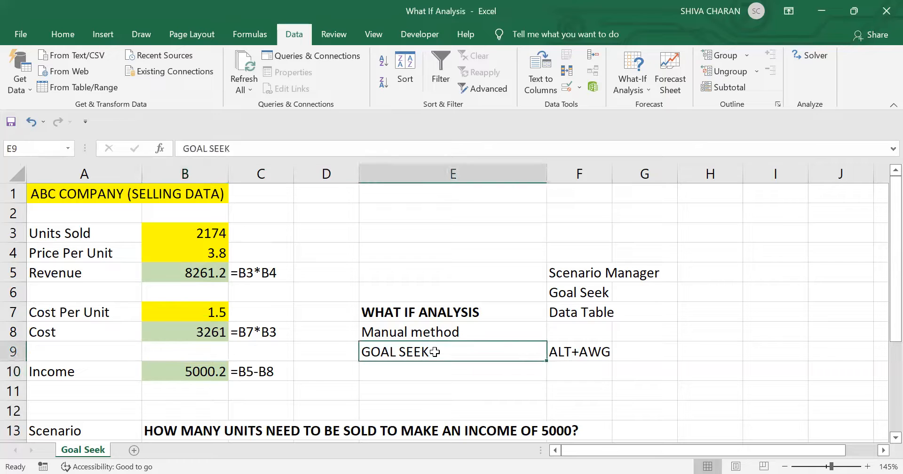
{"action": "left_click", "coordinate": [196, 237]}
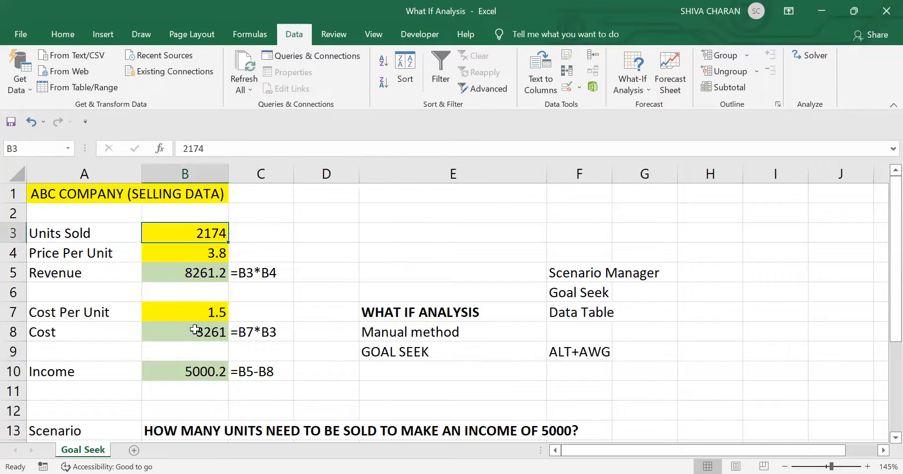
{"action": "left_click", "coordinate": [175, 434]}
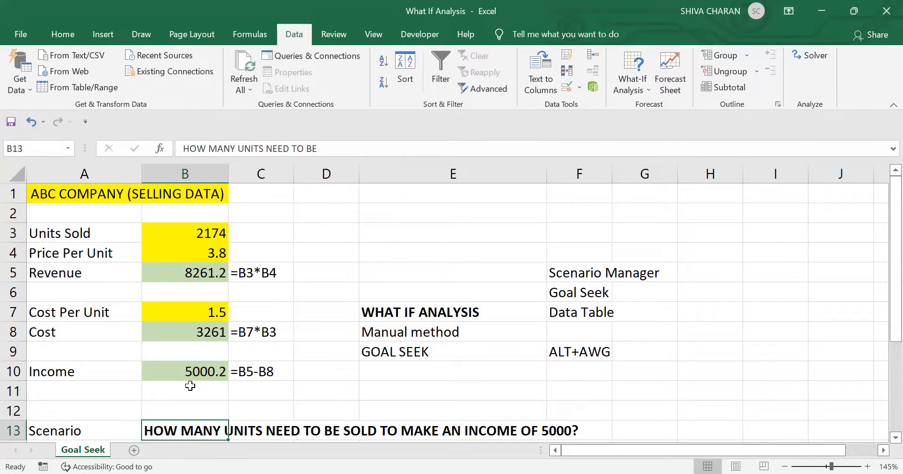
Set Units Sold in B3 to 359.
{"action": "left_click", "coordinate": [182, 234]}
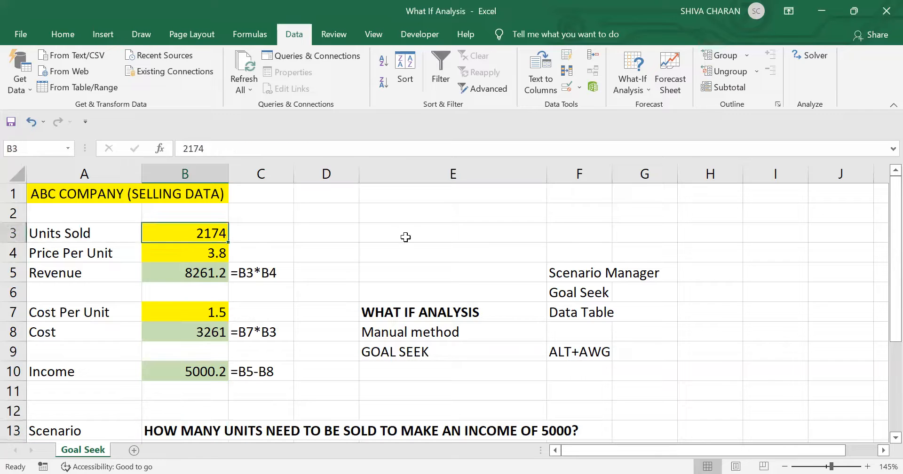
{"action": "type", "text": "359"}
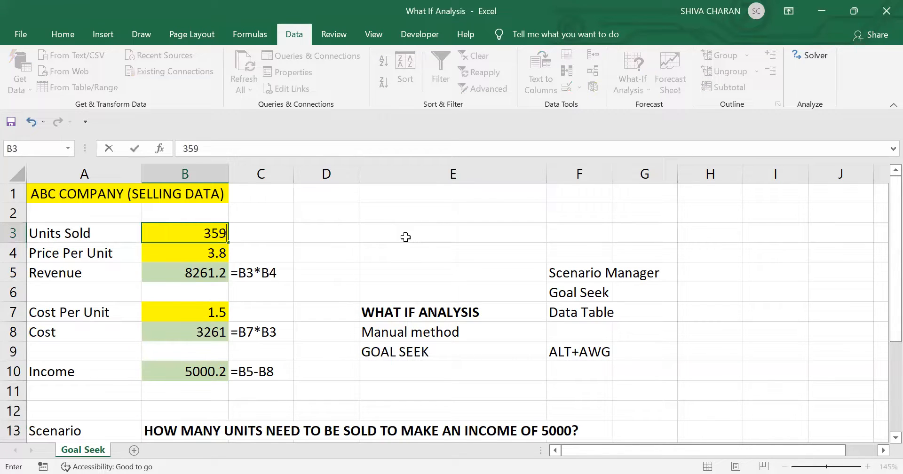
{"action": "key", "text": "Return"}
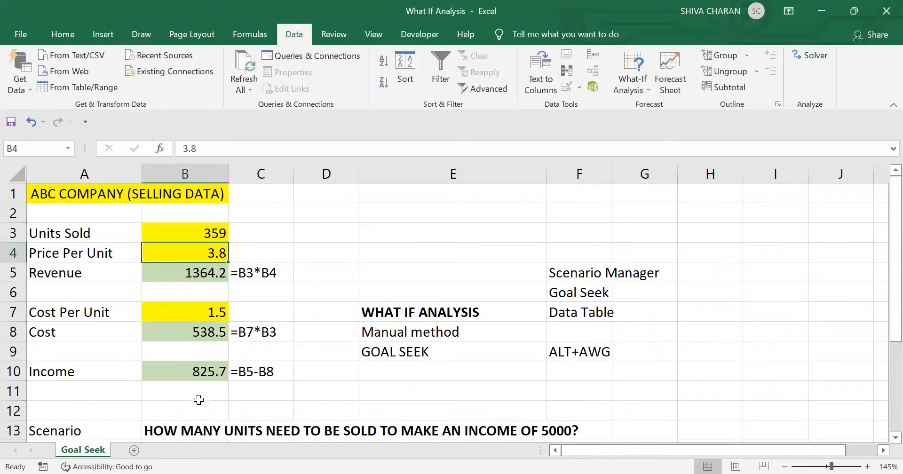
{"action": "left_click", "coordinate": [454, 352]}
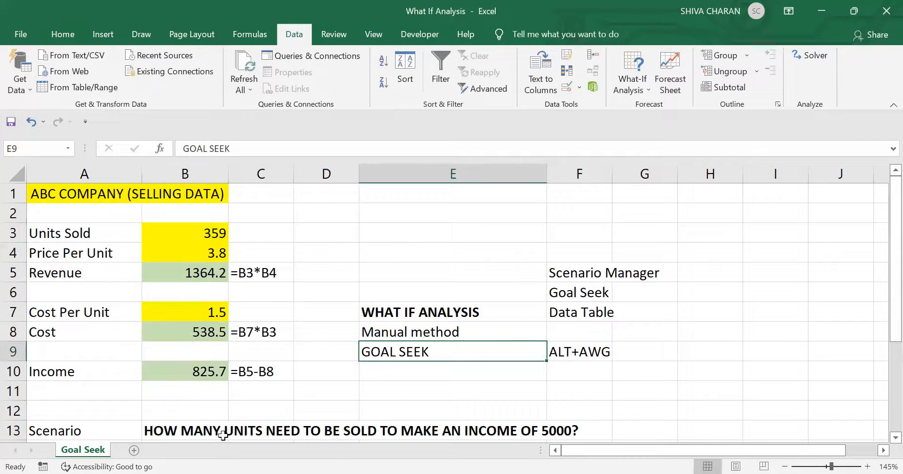
{"action": "left_click", "coordinate": [162, 434]}
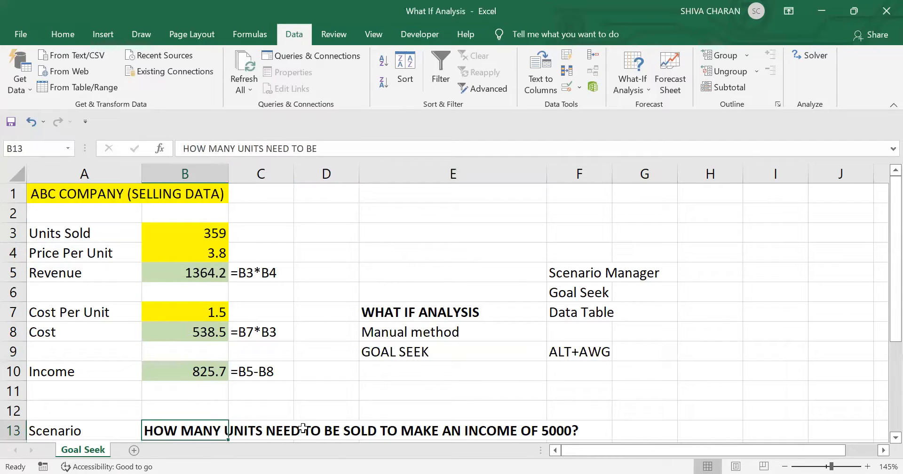
{"action": "left_click", "coordinate": [442, 249]}
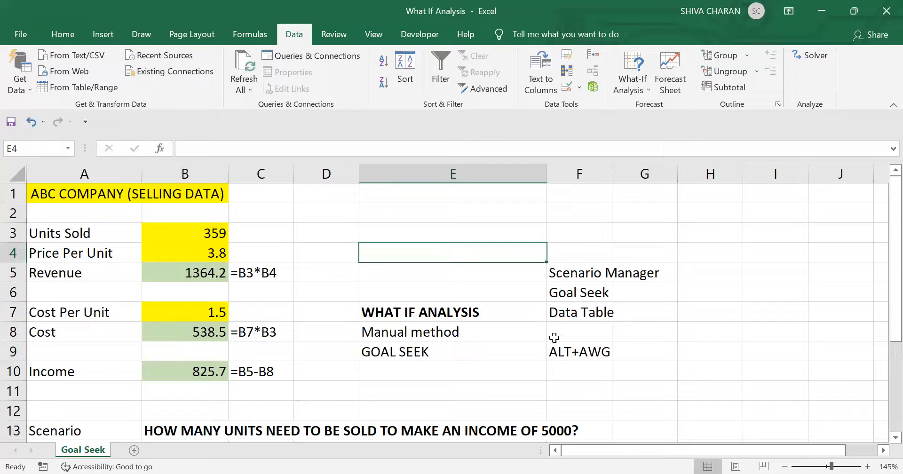
{"action": "left_click", "coordinate": [567, 345]}
Start Goal Seek, move its dialog clear of the data, and set the Income cell B10 as the set cell.
{"action": "left_click", "coordinate": [441, 233]}
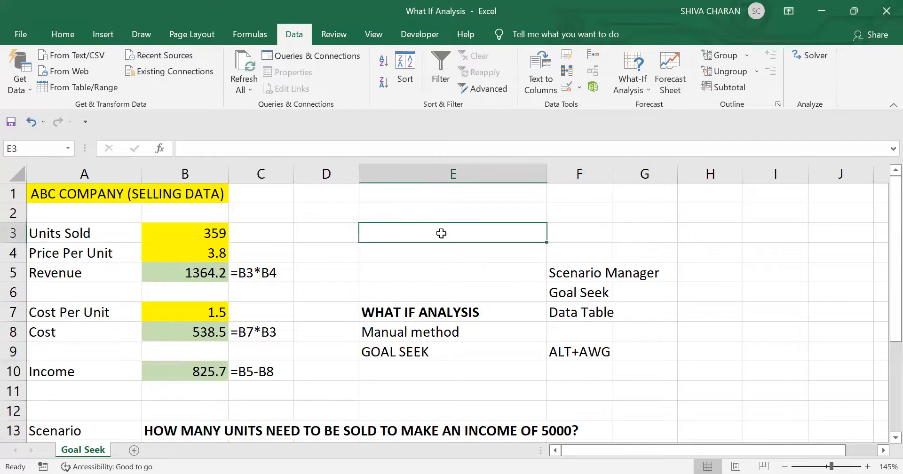
{"action": "key", "text": "alt"}
{"action": "key", "text": "a"}
{"action": "key", "text": "w"}
{"action": "key", "text": "g"}
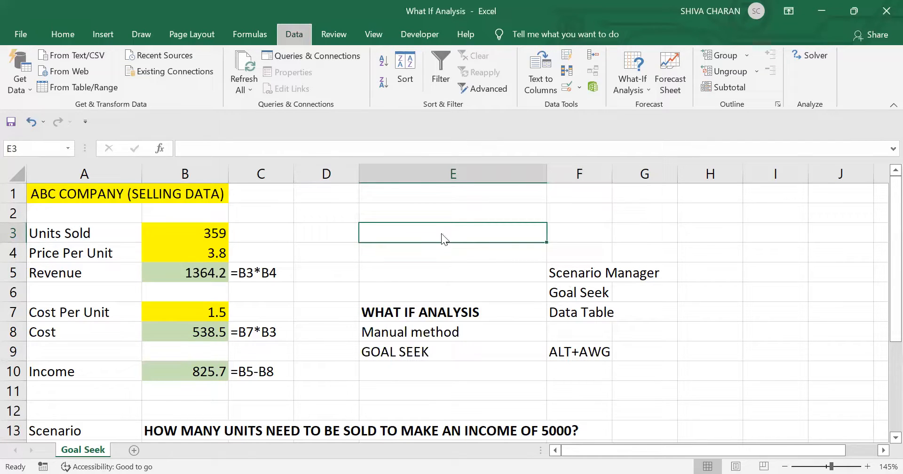
{"action": "left_click", "coordinate": [691, 222]}
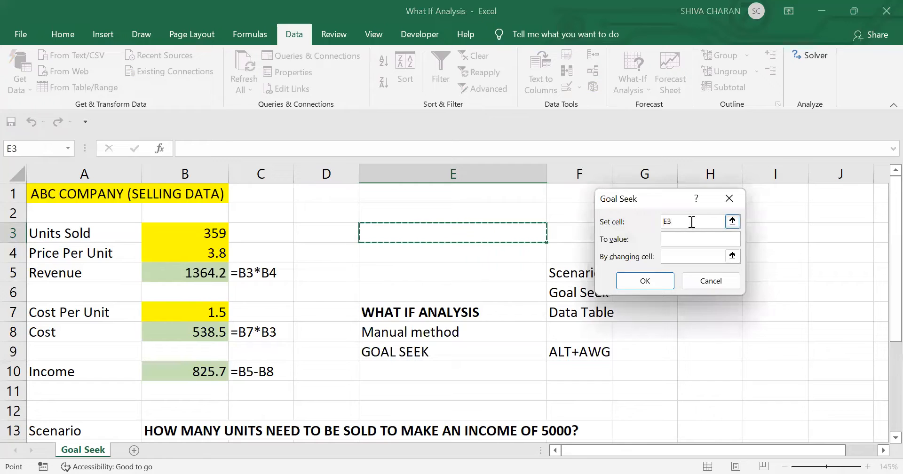
{"action": "key", "text": "BackSpace"}
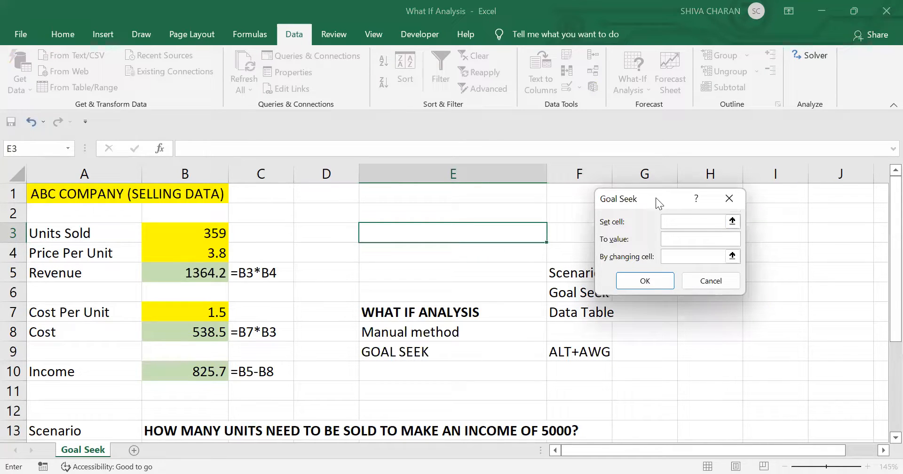
{"action": "left_click_drag", "start_coordinate": [655, 197], "coordinate": [700, 304]}
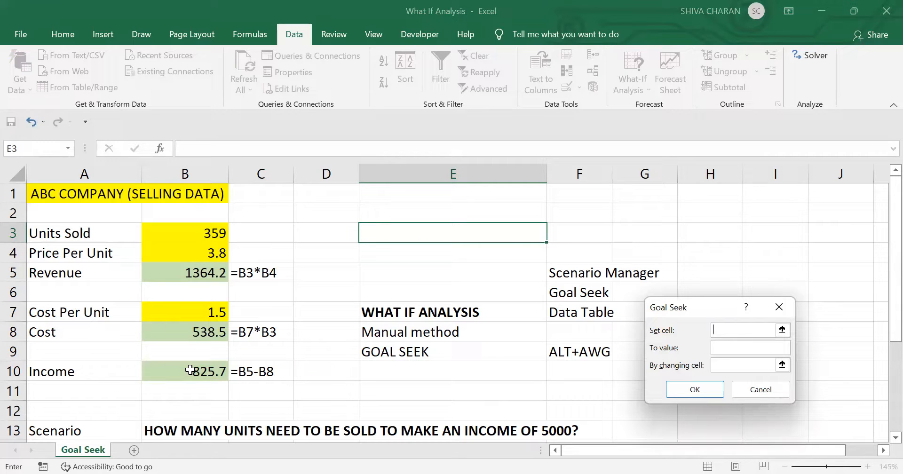
{"action": "left_click", "coordinate": [190, 370]}
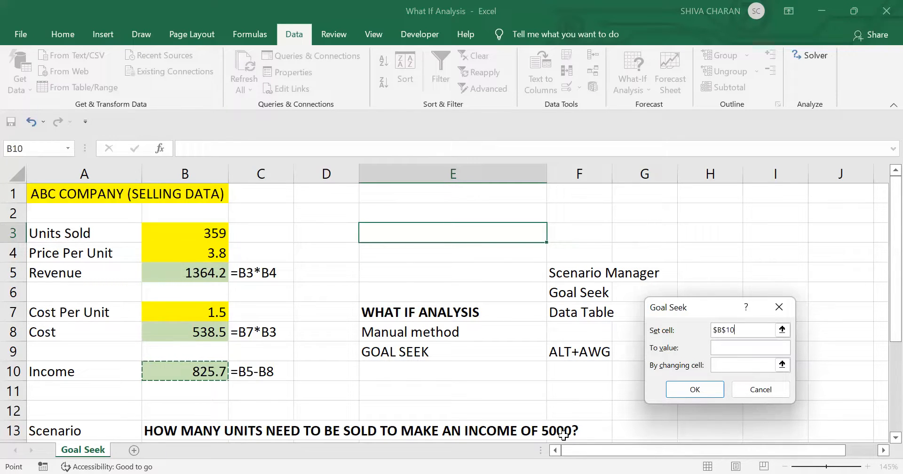
Set the Goal Seek target value to 5000 and choose Units Sold in B3 as the changing cell.
{"action": "left_click", "coordinate": [723, 352]}
{"action": "type", "text": "5"}
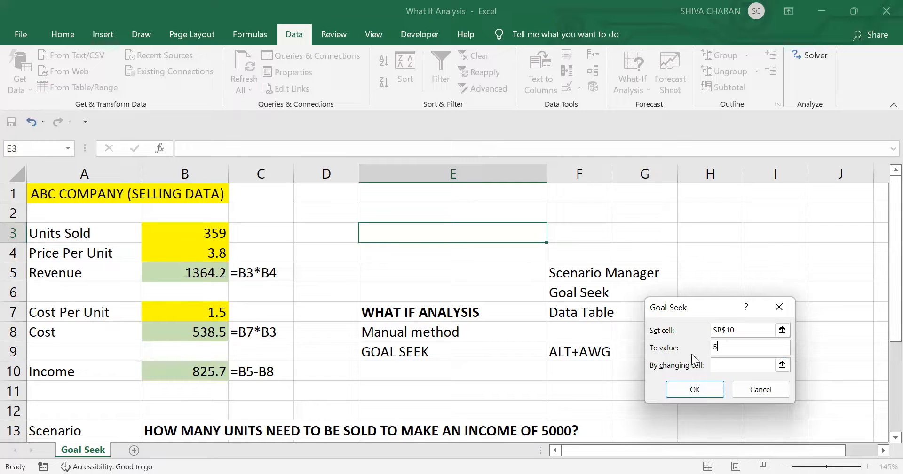
{"action": "type", "text": "000"}
{"action": "left_click_drag", "start_coordinate": [737, 350], "coordinate": [698, 347]}
{"action": "left_click", "coordinate": [743, 365]}
{"action": "left_click", "coordinate": [187, 230]}
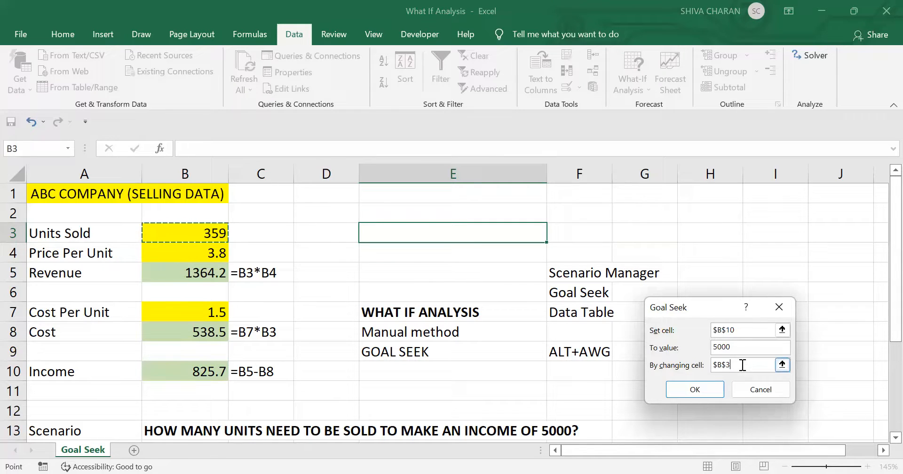
Review the Goal Seek inputs, run it, and accept the solution it finds.
{"action": "left_click_drag", "start_coordinate": [741, 365], "coordinate": [703, 366]}
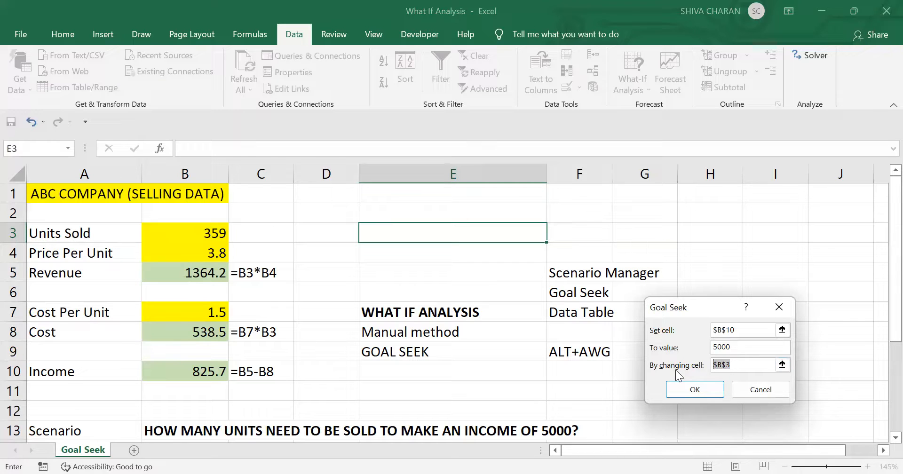
{"action": "left_click", "coordinate": [715, 330]}
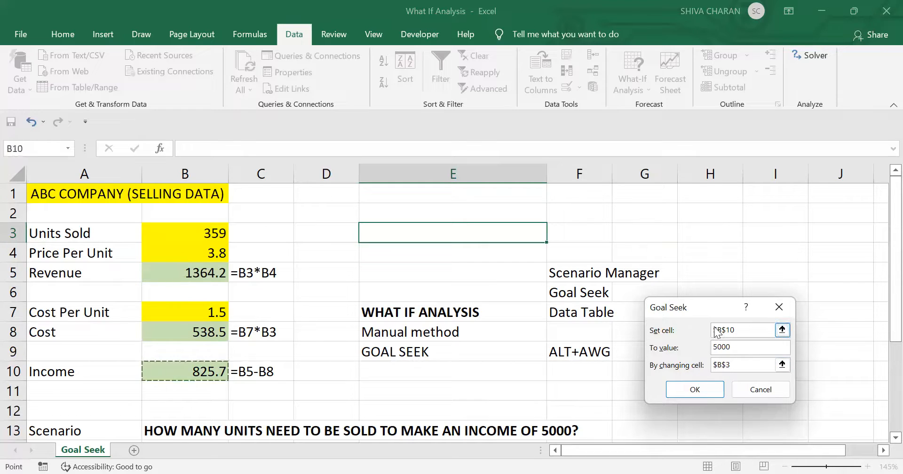
{"action": "left_click", "coordinate": [731, 366]}
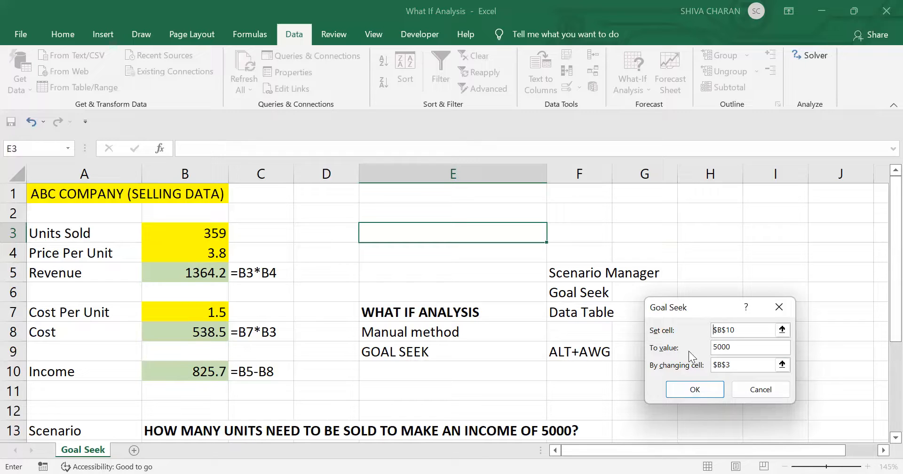
{"action": "left_click", "coordinate": [715, 327]}
{"action": "left_click", "coordinate": [700, 389]}
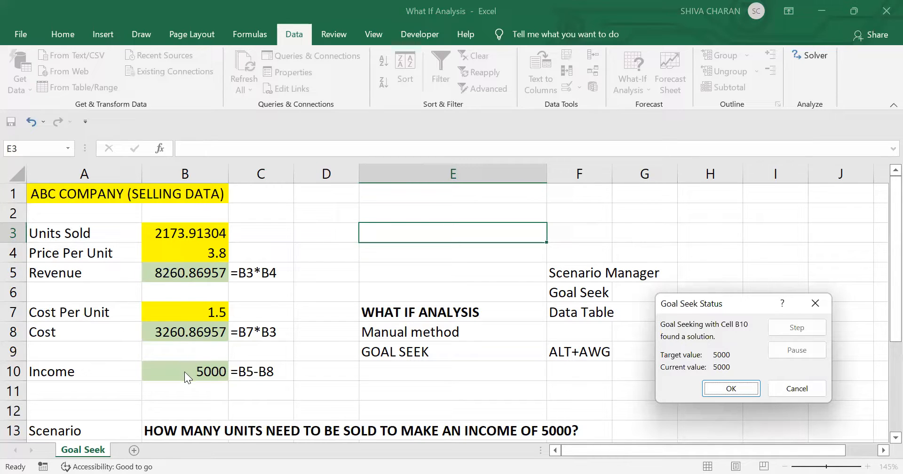
{"action": "left_click", "coordinate": [728, 388]}
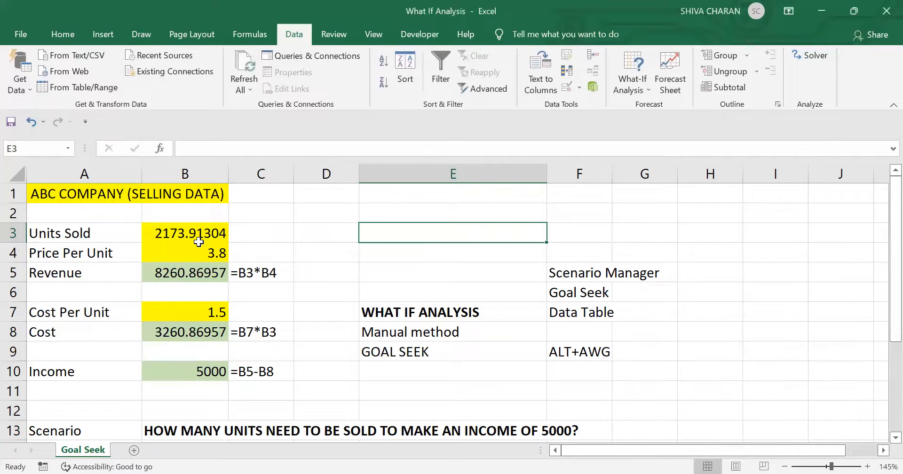
Examine the solved Units Sold in B3 and Income in B10 against the Scenario question in row 13.
{"action": "left_click", "coordinate": [198, 241]}
{"action": "left_click", "coordinate": [174, 437]}
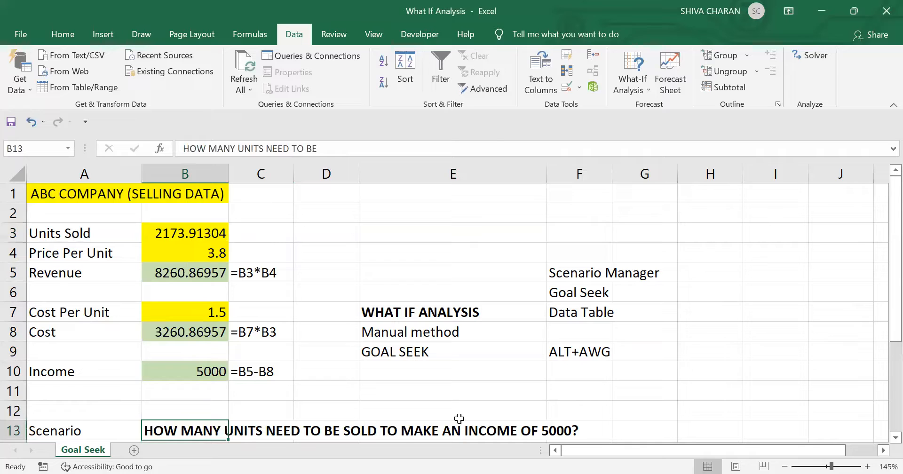
{"action": "left_click", "coordinate": [183, 235]}
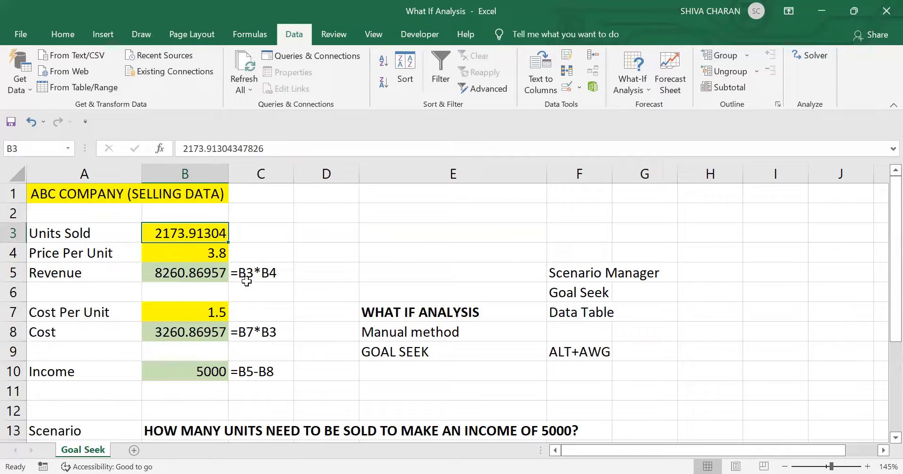
{"action": "double_click", "coordinate": [157, 233]}
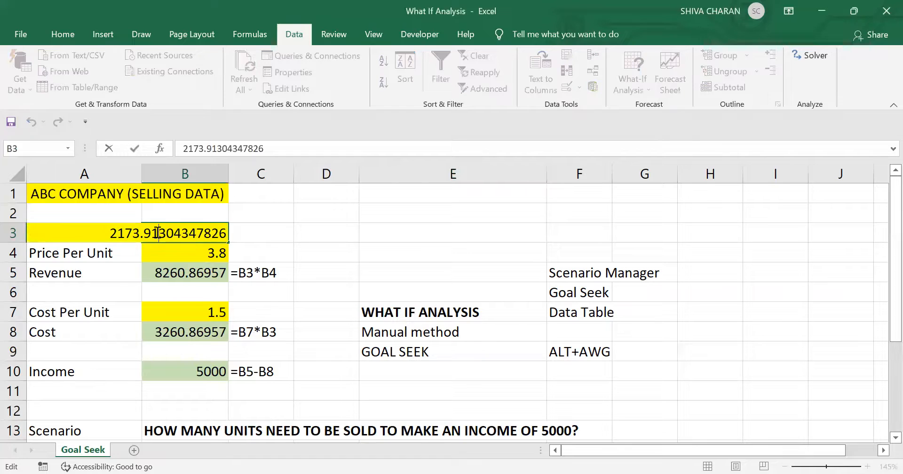
{"action": "left_click", "coordinate": [290, 240]}
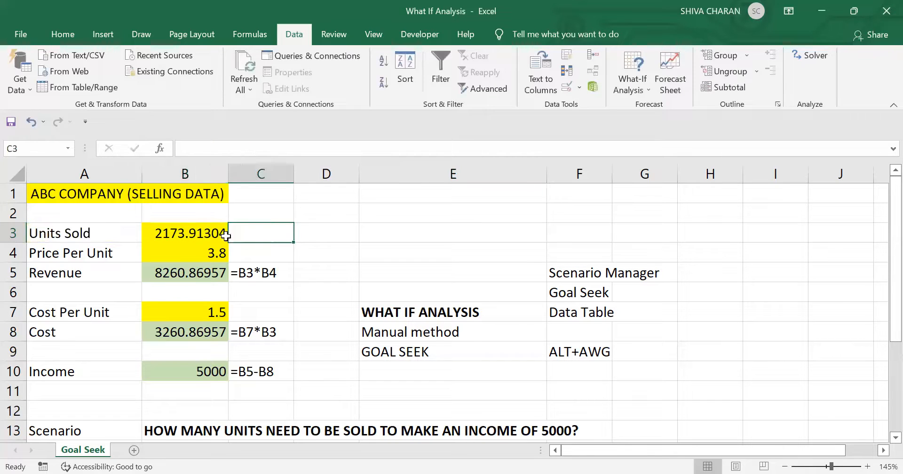
{"action": "left_click", "coordinate": [189, 231]}
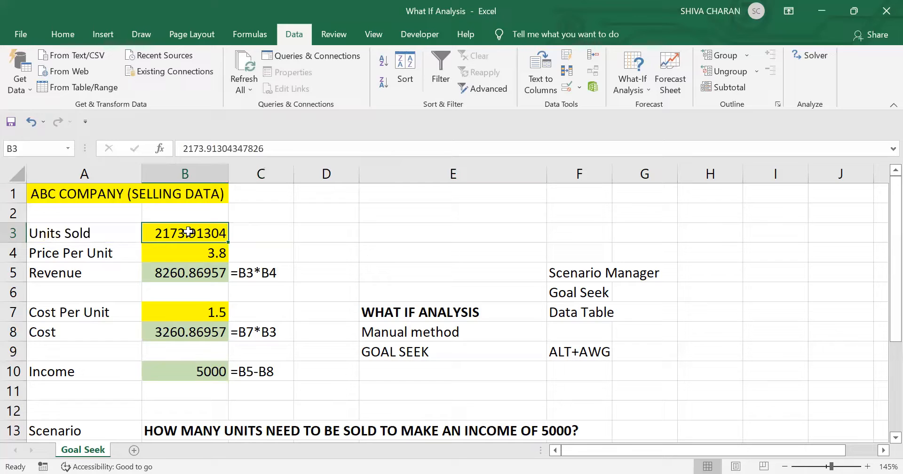
{"action": "left_click", "coordinate": [172, 367]}
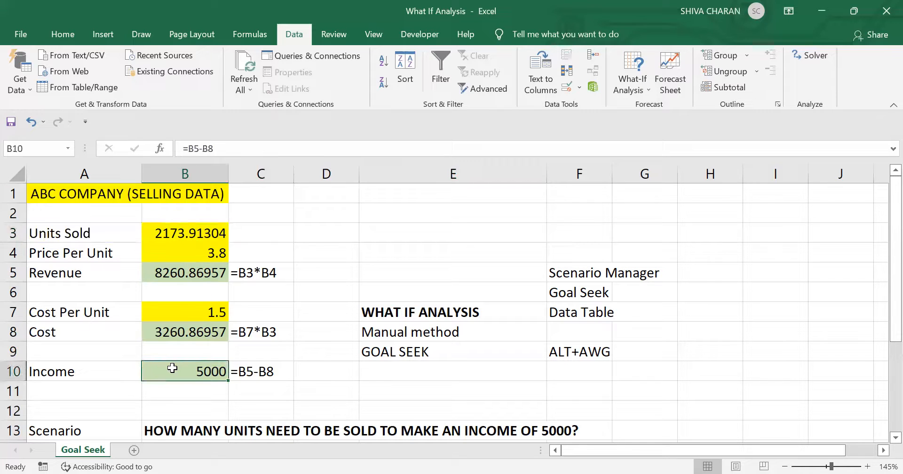
{"action": "left_click", "coordinate": [195, 231]}
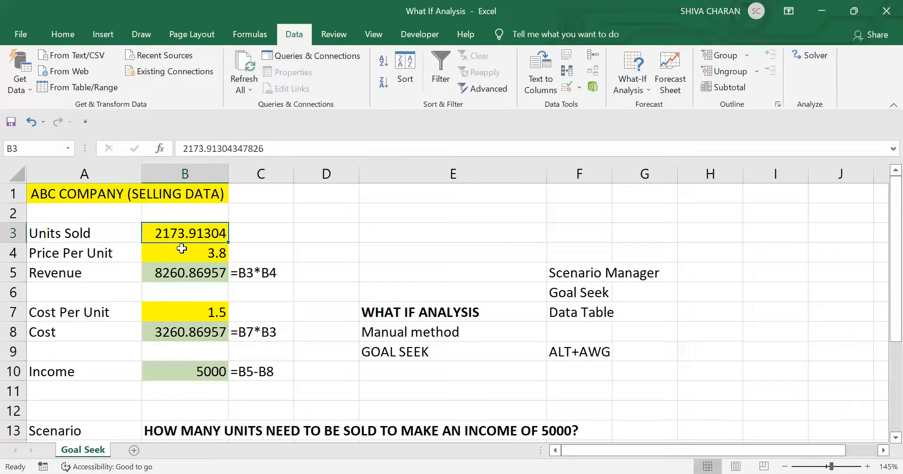
{"action": "left_click", "coordinate": [175, 369]}
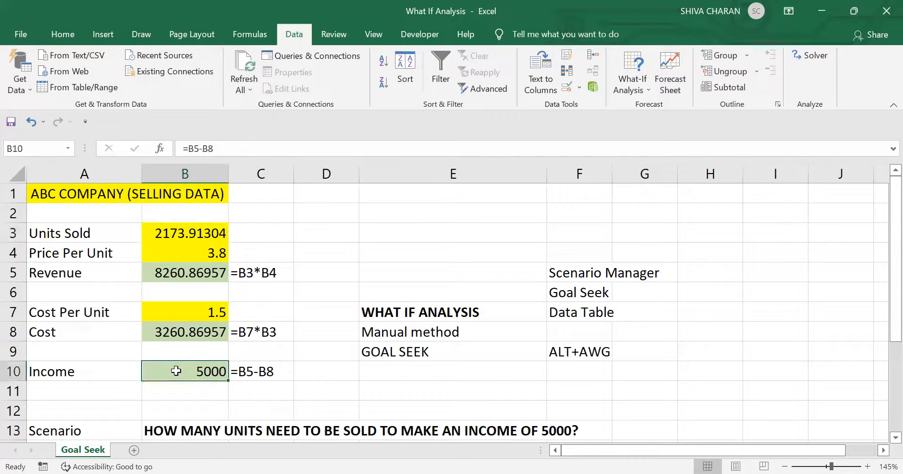
{"action": "left_click", "coordinate": [188, 426]}
{"action": "left_click", "coordinate": [468, 354]}
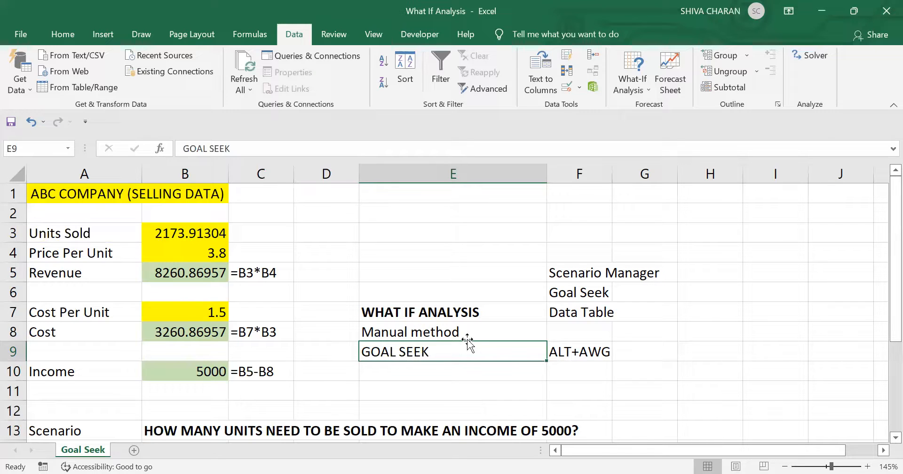
Change the income in the B13 Scenario question to 3000 and turn off text wrapping for that cell.
{"action": "left_click", "coordinate": [178, 432]}
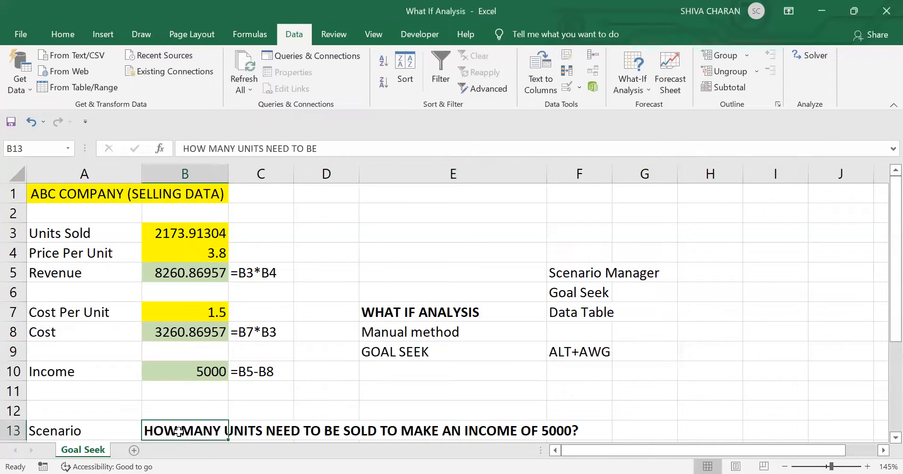
{"action": "left_click", "coordinate": [201, 147]}
{"action": "key", "text": "Down"}
{"action": "key", "text": "Down"}
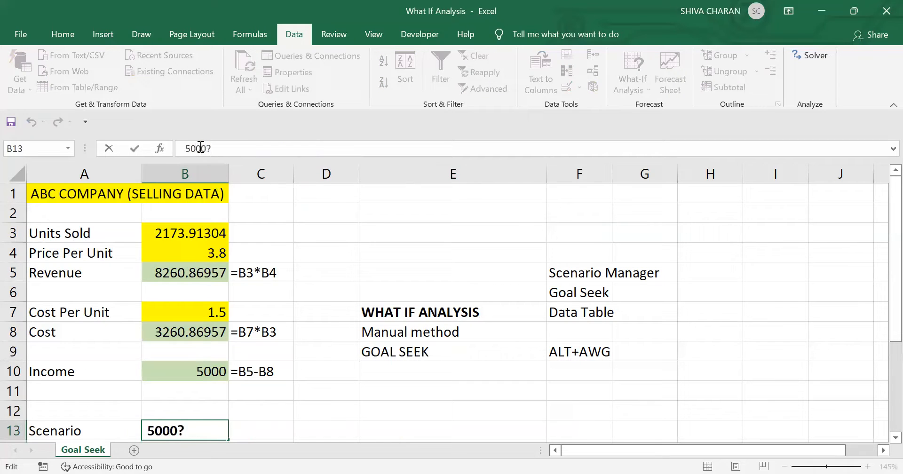
{"action": "key", "text": "shift+Left"}
{"action": "type", "text": "3"}
{"action": "key", "text": "Return"}
{"action": "left_click", "coordinate": [161, 324]}
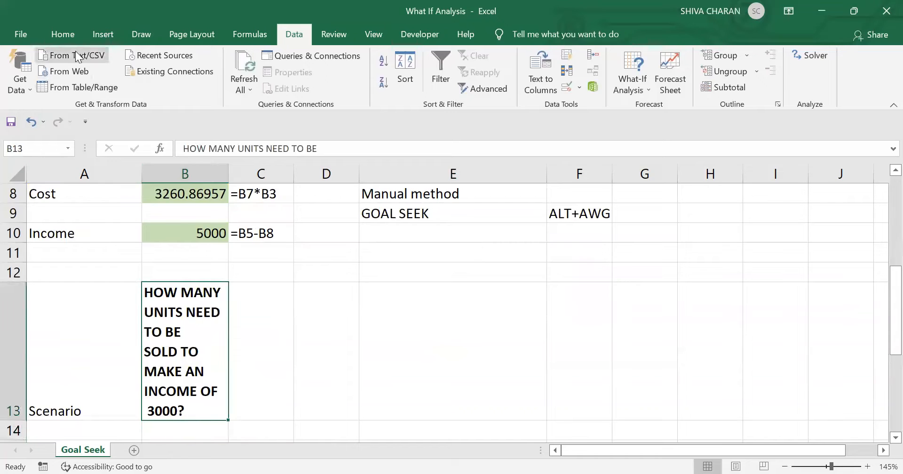
{"action": "left_click", "coordinate": [63, 34]}
{"action": "left_click", "coordinate": [341, 60]}
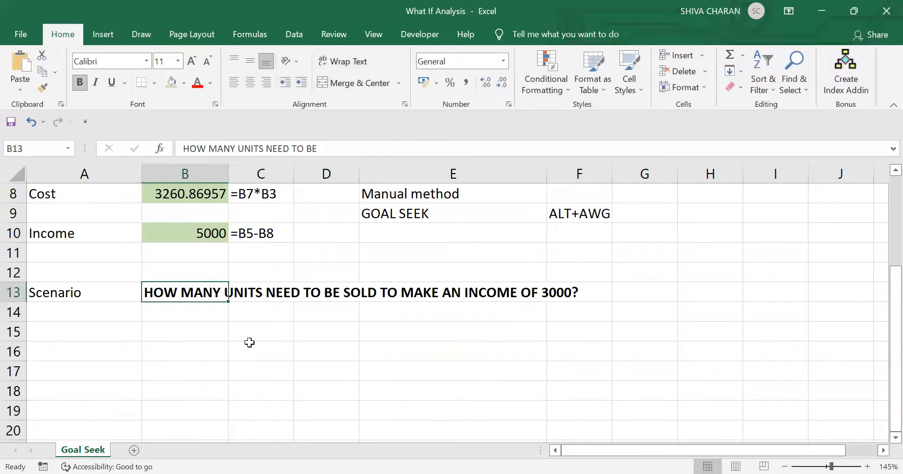
{"action": "scroll", "coordinate": [204, 303], "scroll_direction": "up", "scroll_amount": 3}
{"action": "left_click", "coordinate": [204, 233]}
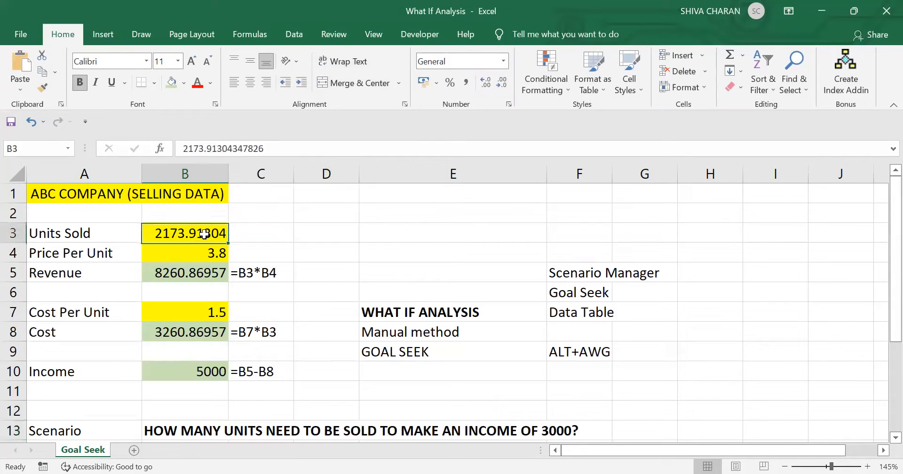
{"action": "left_click_drag", "start_coordinate": [204, 234], "coordinate": [430, 248]}
{"action": "type", "text": "3"}
{"action": "left_click", "coordinate": [367, 294]}
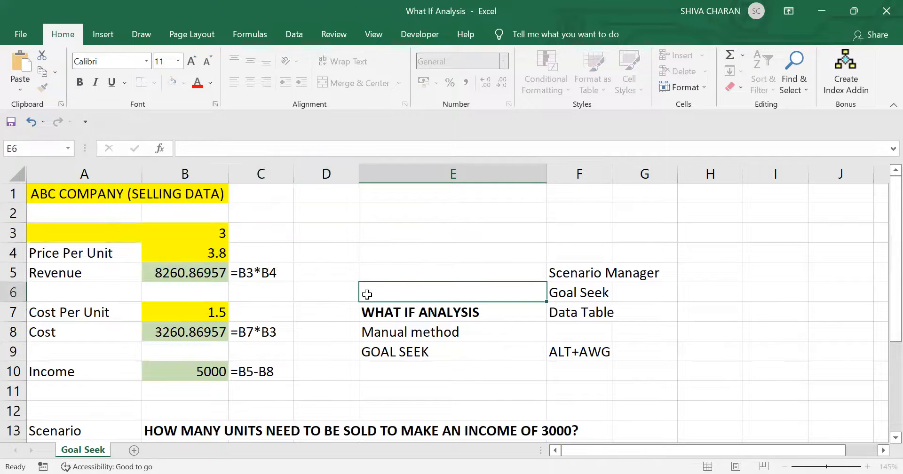
{"action": "key", "text": "ctrl+z"}
Set Units Sold in B3 back to 359.
{"action": "left_click", "coordinate": [188, 231]}
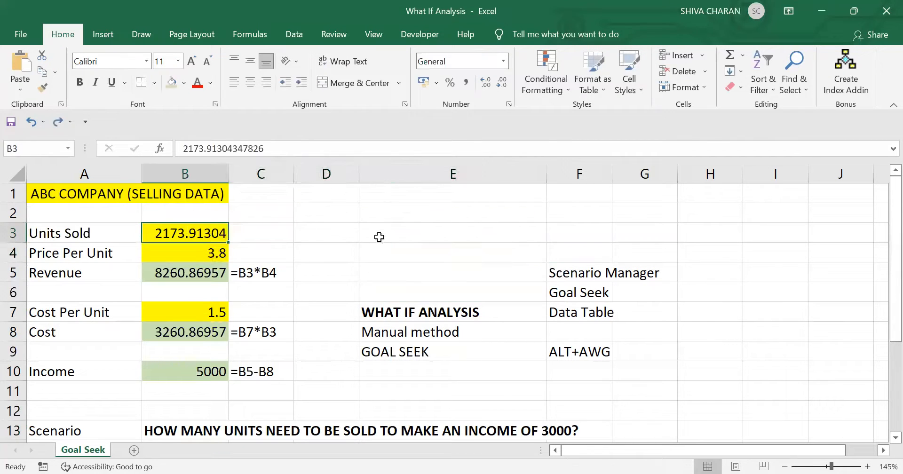
{"action": "type", "text": "359"}
{"action": "key", "text": "Return"}
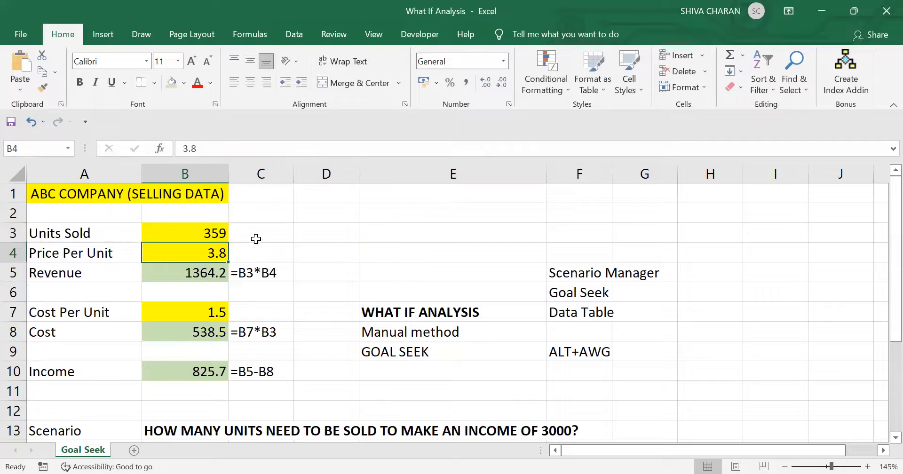
Try 1000 and 1200 as Units Sold in B3 to approach the 3000 income asked for in the Scenario.
{"action": "left_click", "coordinate": [206, 234]}
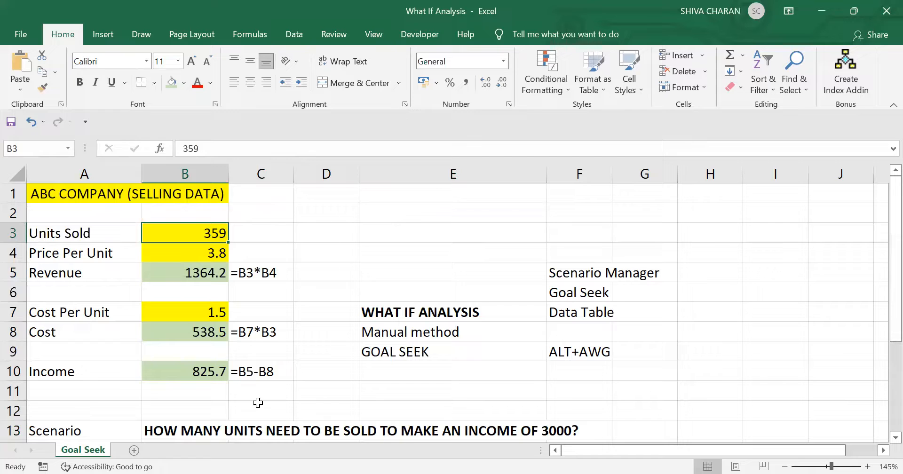
{"action": "type", "text": "1000"}
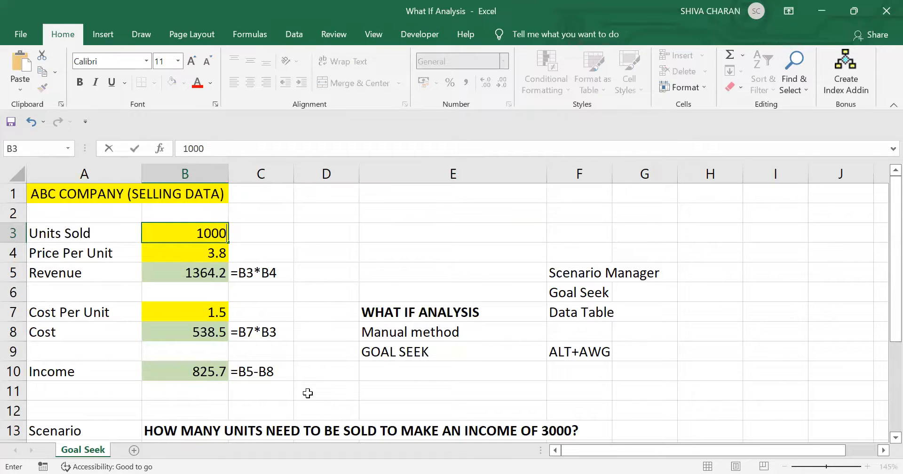
{"action": "key", "text": "Return"}
{"action": "left_click", "coordinate": [548, 432]}
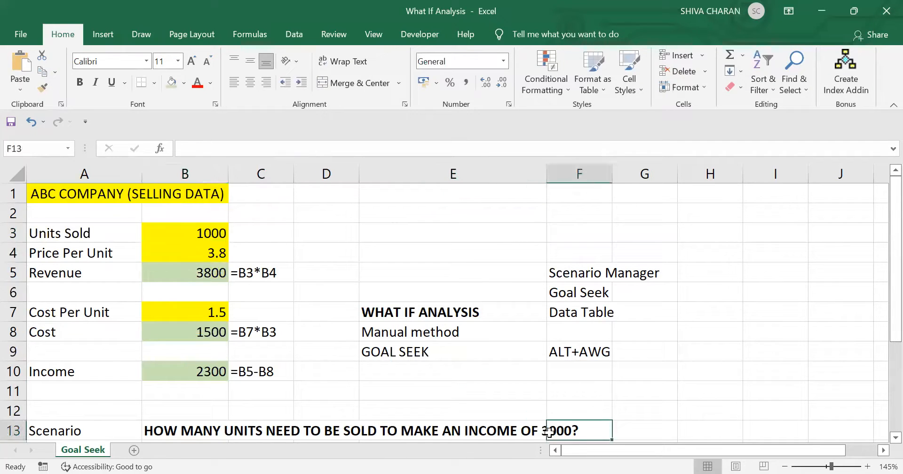
{"action": "left_click", "coordinate": [167, 232]}
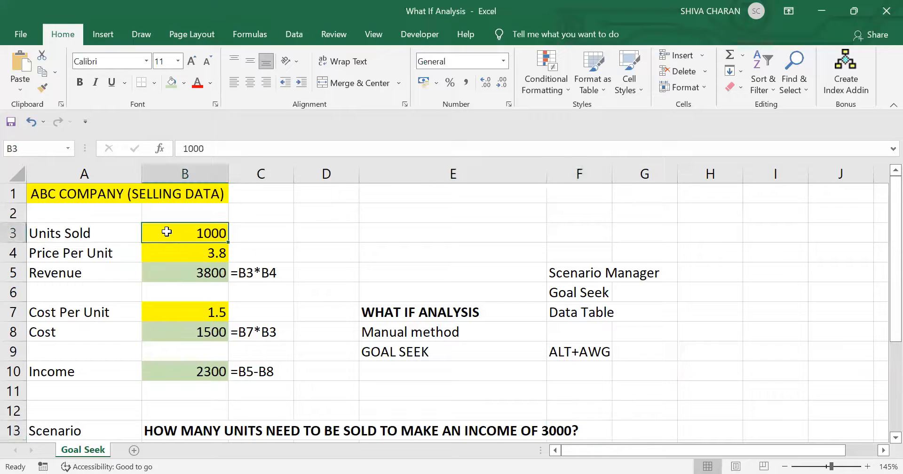
{"action": "type", "text": "1200"}
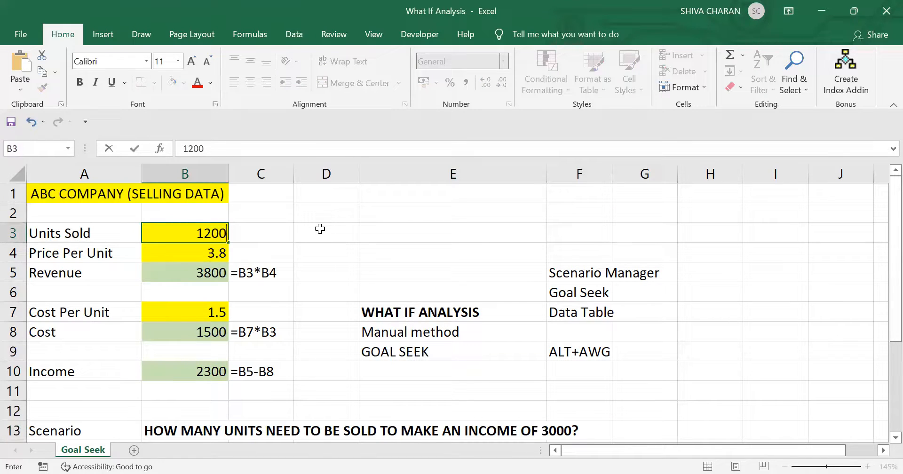
{"action": "key", "text": "Return"}
Try 1289 and 1300 as Units Sold in B3 to bring the income closer to 3000.
{"action": "left_click", "coordinate": [221, 230]}
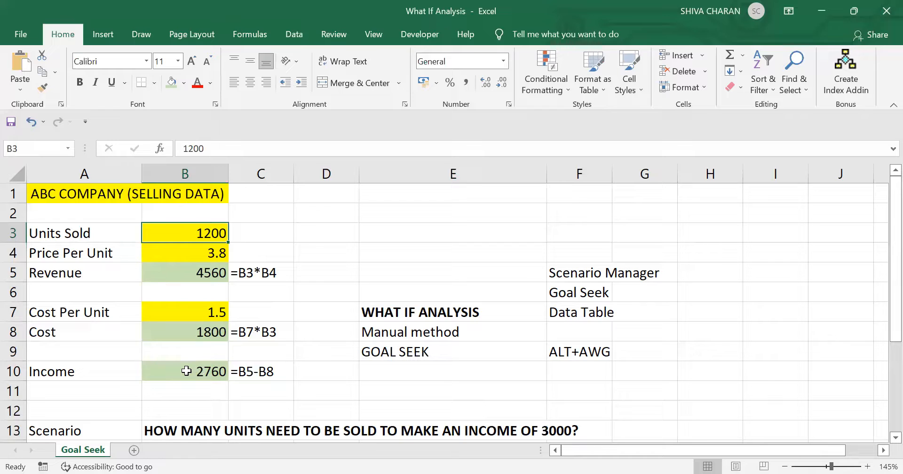
{"action": "type", "text": "1"}
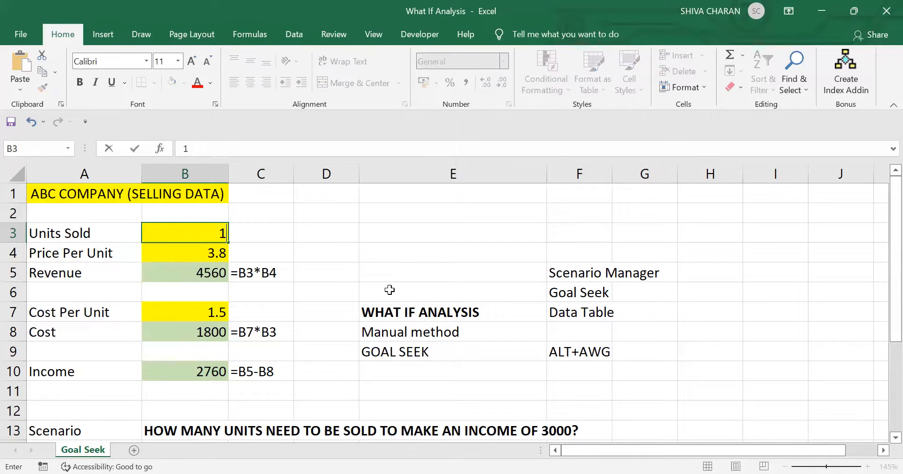
{"action": "type", "text": "289"}
{"action": "key", "text": "Return"}
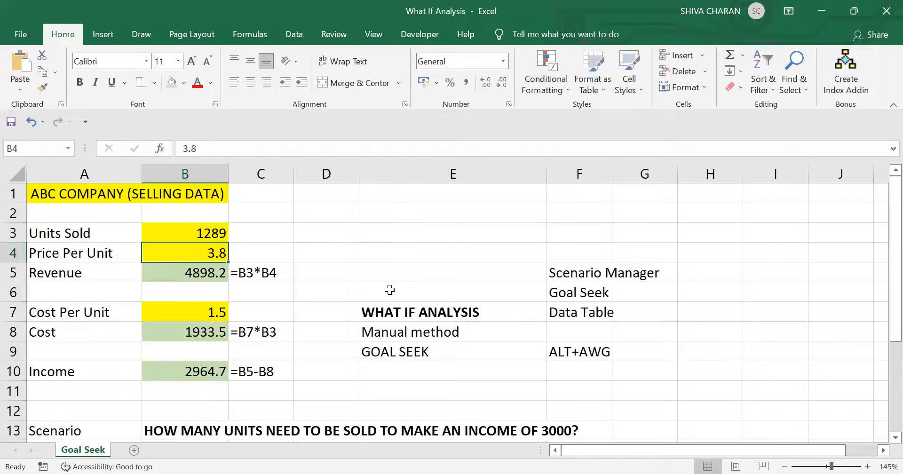
{"action": "left_click", "coordinate": [208, 233]}
{"action": "type", "text": "1300"}
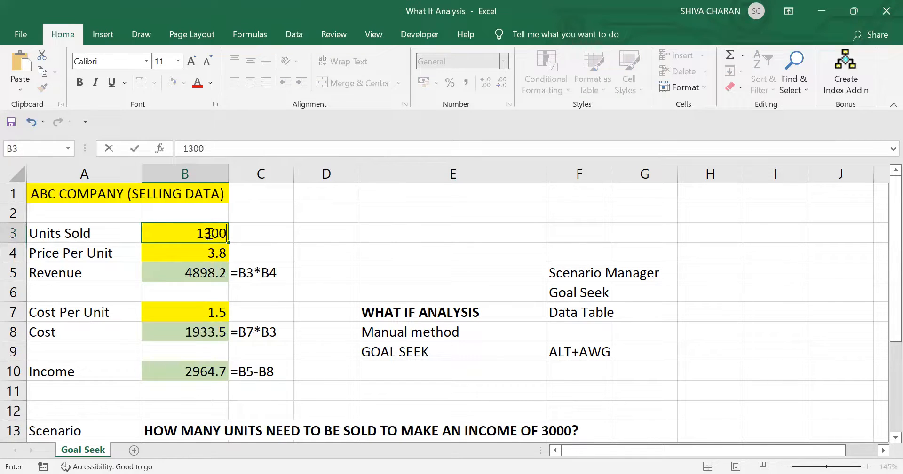
{"action": "key", "text": "Return"}
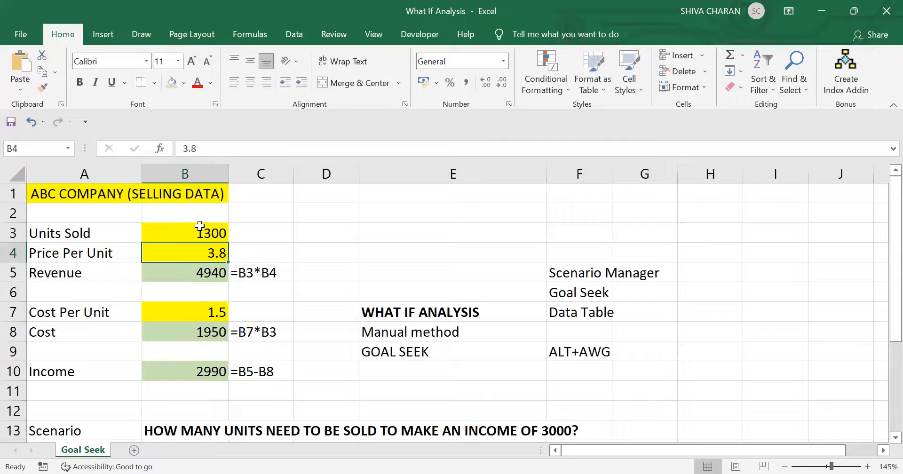
Try 1304 and 1305 as Units Sold in B3 and check the Income in B10.
{"action": "left_click", "coordinate": [203, 230]}
{"action": "type", "text": "10"}
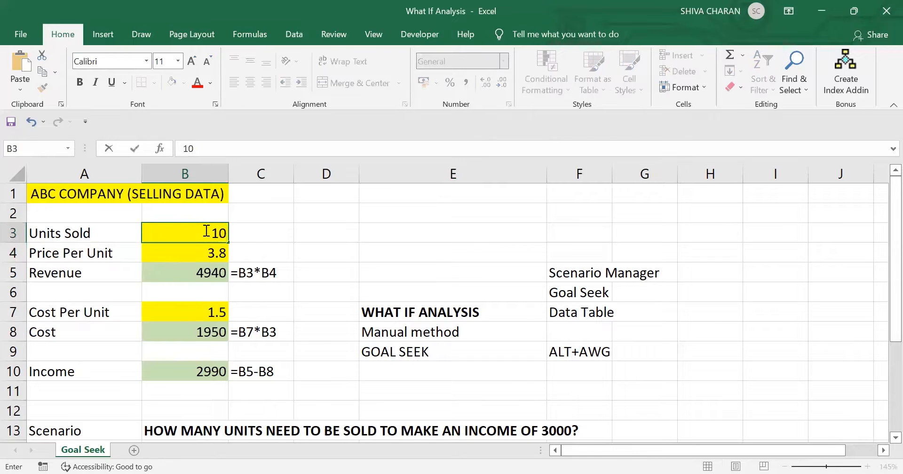
{"action": "key", "text": "BackSpace"}
{"action": "type", "text": "304"}
{"action": "key", "text": "Return"}
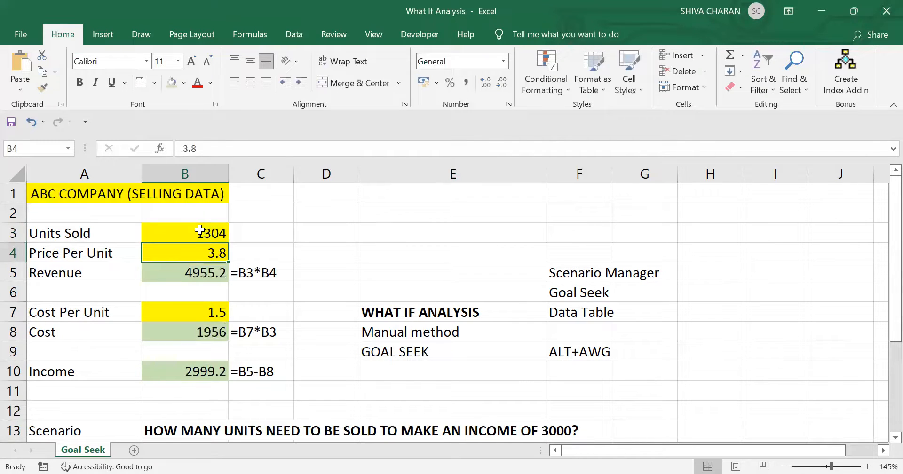
{"action": "left_click", "coordinate": [199, 230]}
{"action": "type", "text": "1305"}
{"action": "key", "text": "Return"}
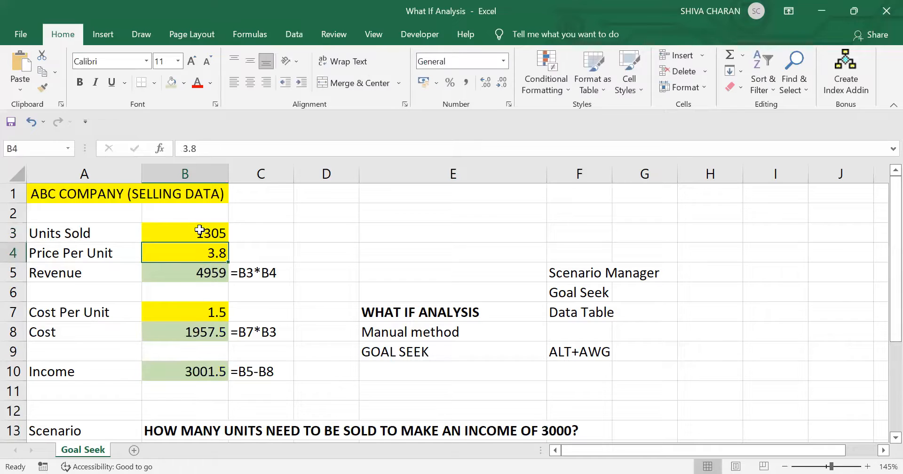
{"action": "left_click", "coordinate": [194, 231]}
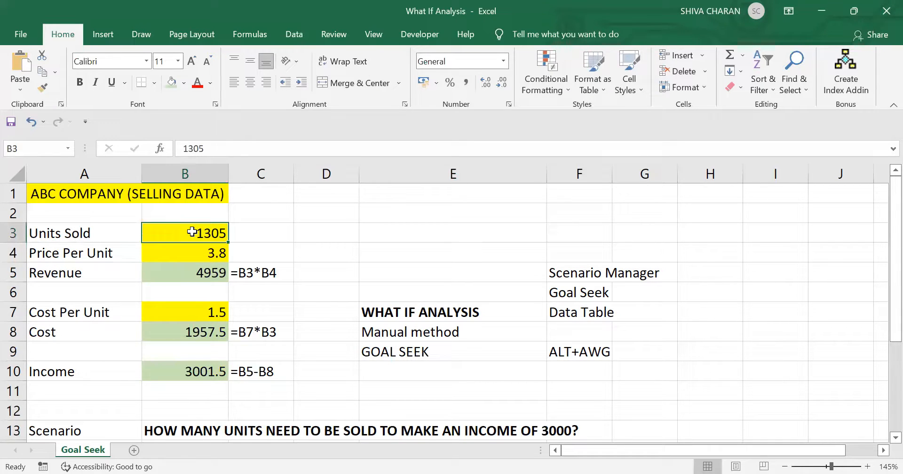
{"action": "left_click", "coordinate": [175, 371]}
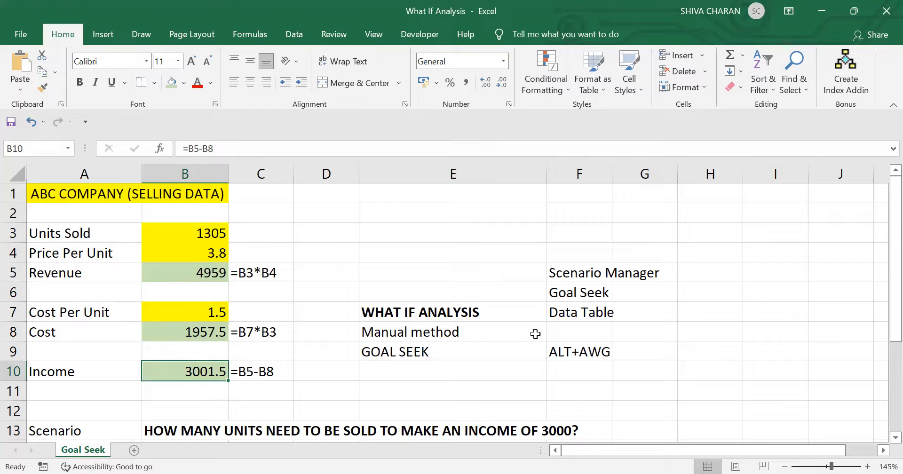
Add the note "Time taking" in F8 beside the Manual method entry.
{"action": "left_click", "coordinate": [581, 329]}
{"action": "type", "text": "Time taking"}
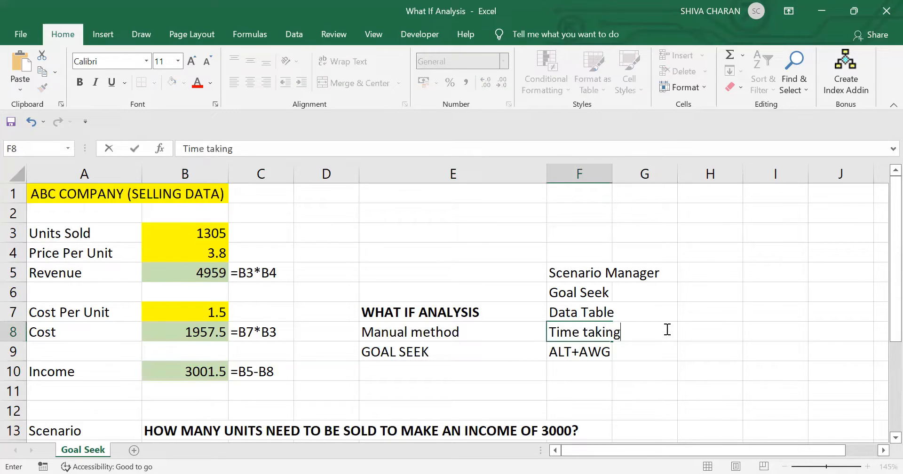
{"action": "key", "text": "Return"}
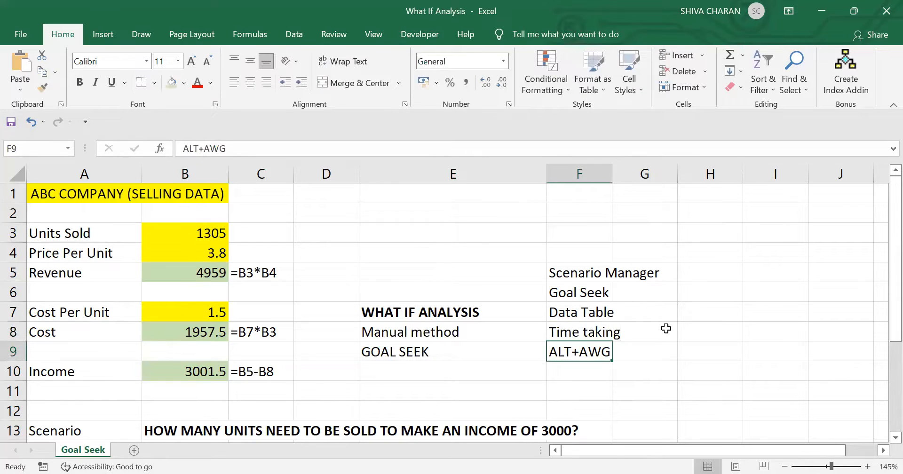
{"action": "left_click", "coordinate": [490, 337]}
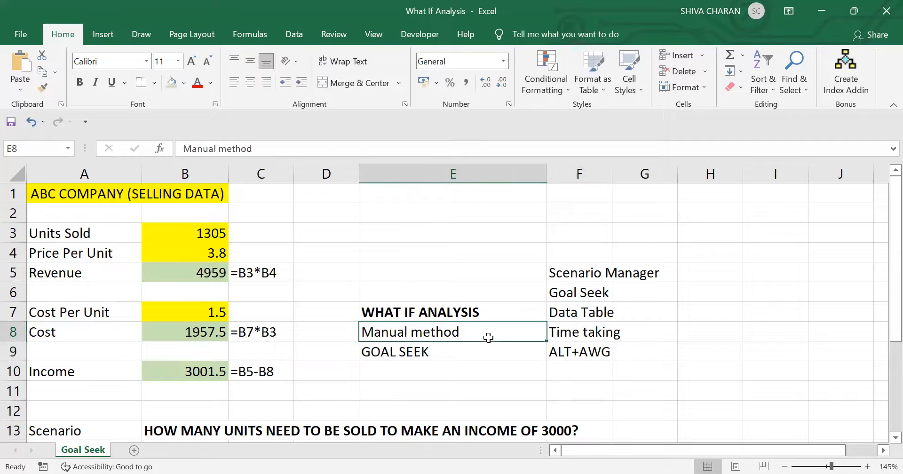
{"action": "left_click", "coordinate": [455, 350]}
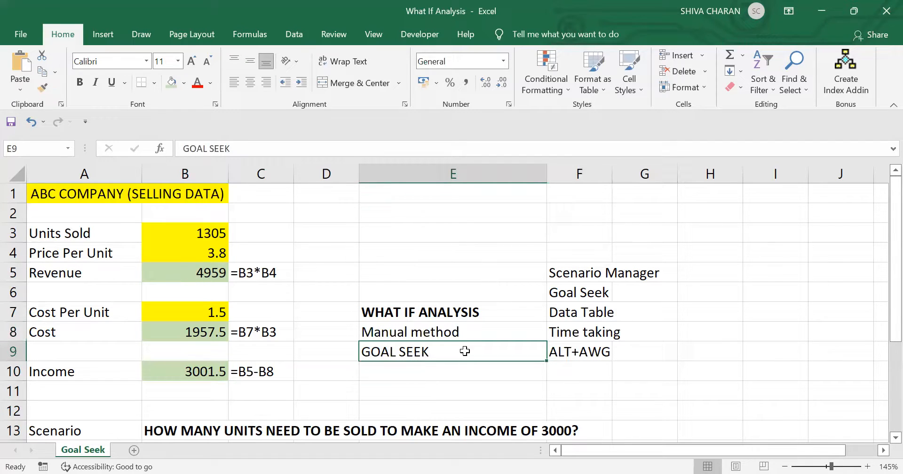
Reset Units Sold in B3 to 359 and review it against the Scenario question in row 13.
{"action": "left_click", "coordinate": [211, 237]}
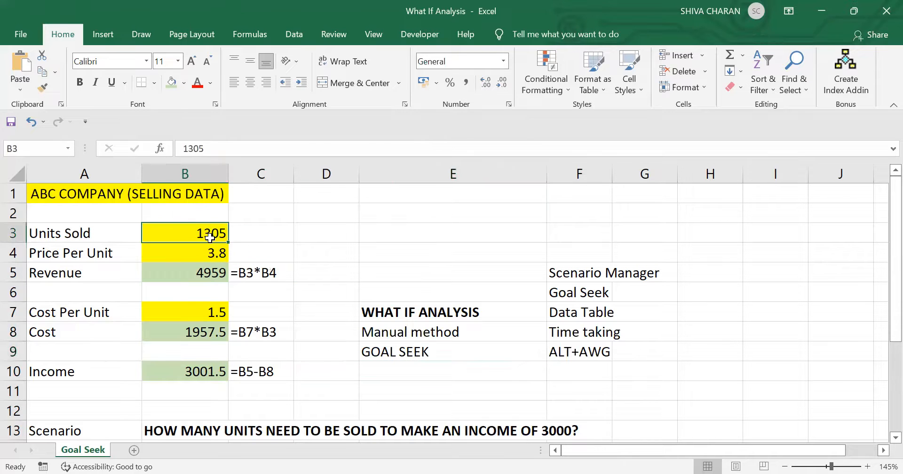
{"action": "type", "text": "359"}
{"action": "key", "text": "Return"}
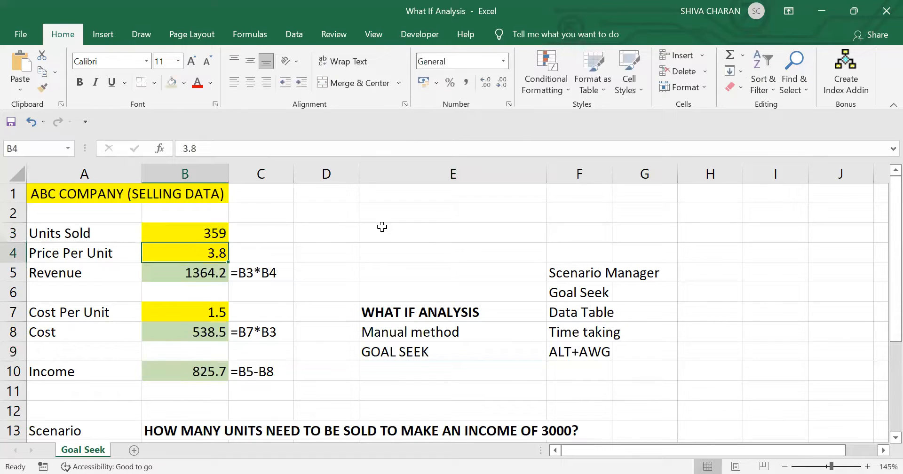
{"action": "left_click", "coordinate": [206, 225]}
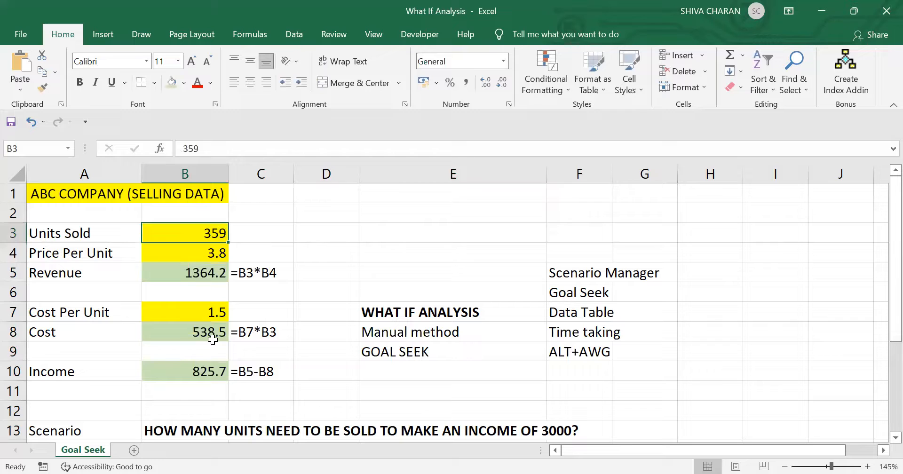
{"action": "left_click", "coordinate": [188, 427]}
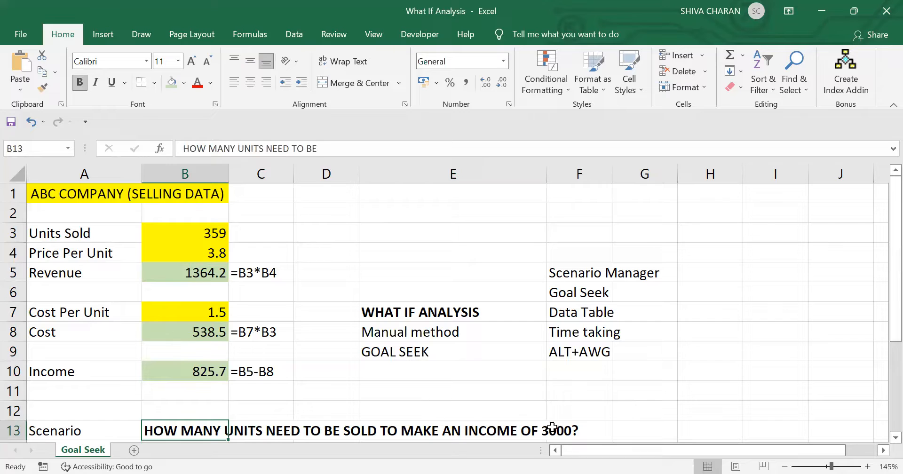
{"action": "left_click", "coordinate": [212, 231]}
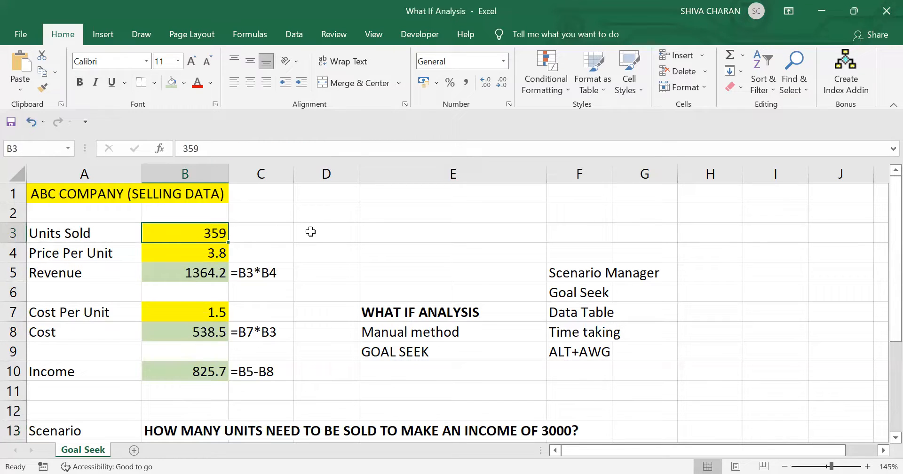
{"action": "left_click", "coordinate": [440, 233]}
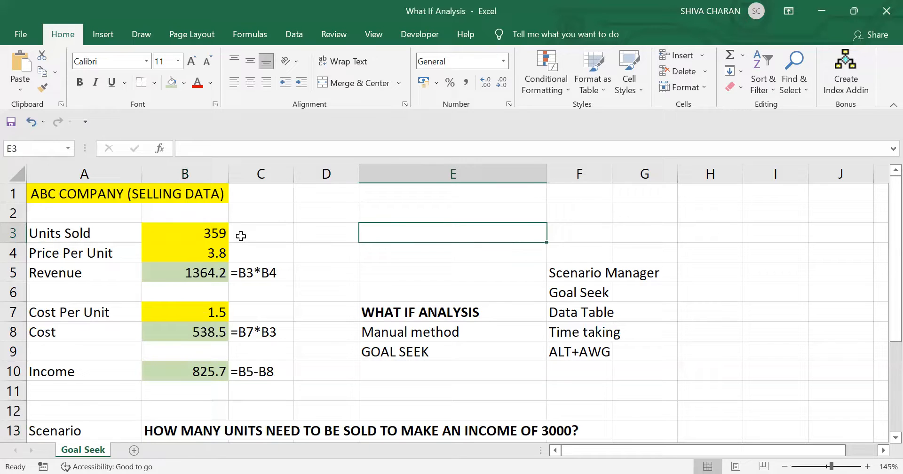
{"action": "left_click", "coordinate": [207, 228]}
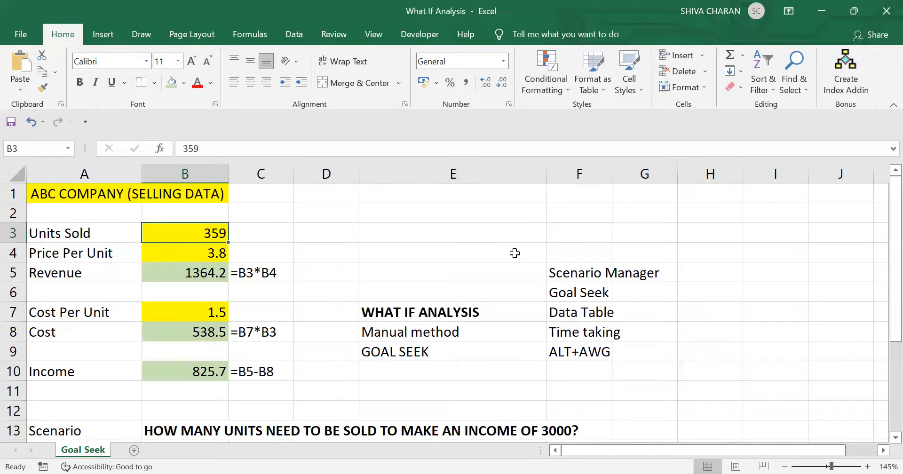
Run Goal Seek to set the Income in B10 to 3000 by changing Units Sold in B3, and accept the solution.
{"action": "key", "text": "alt+a"}
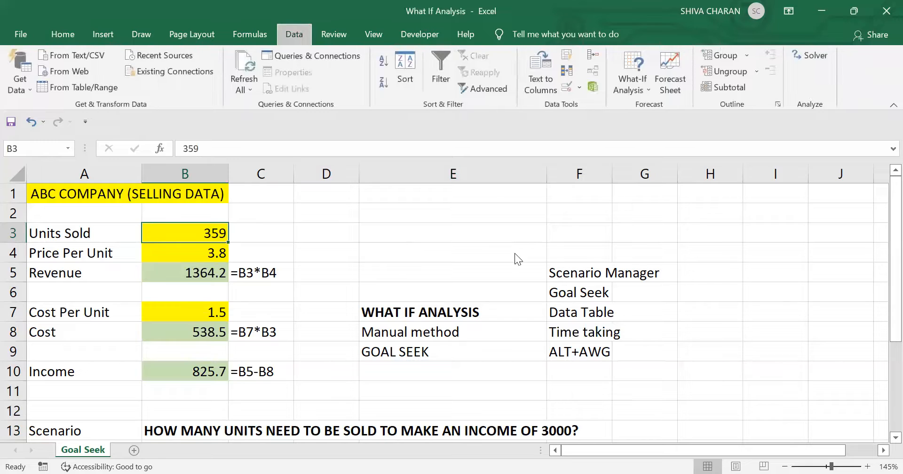
{"action": "key", "text": "w"}
{"action": "key", "text": "g"}
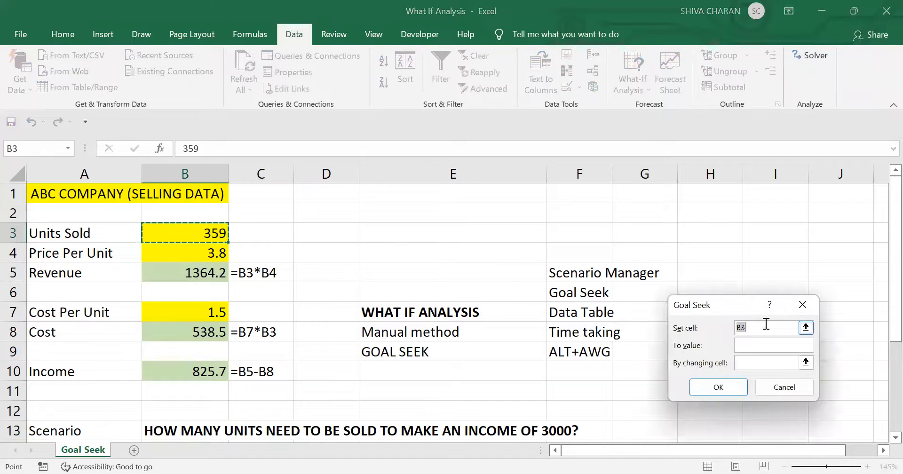
{"action": "key", "text": "BackSpace"}
{"action": "left_click", "coordinate": [195, 369]}
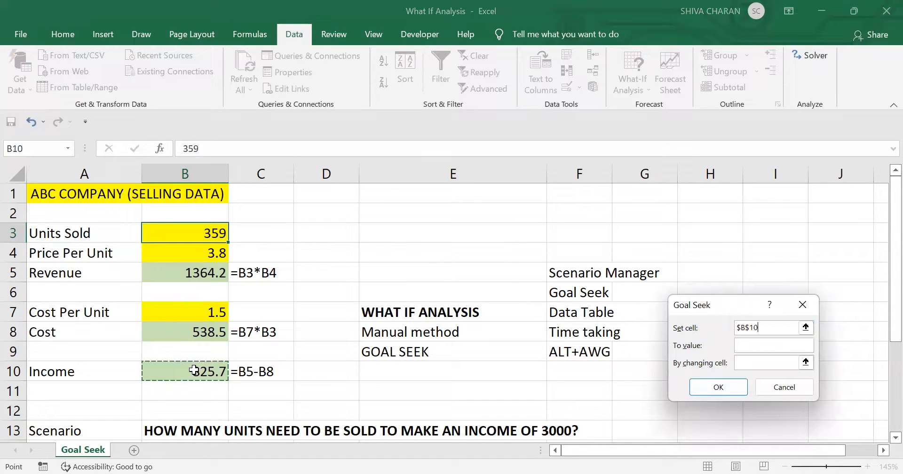
{"action": "left_click", "coordinate": [757, 346]}
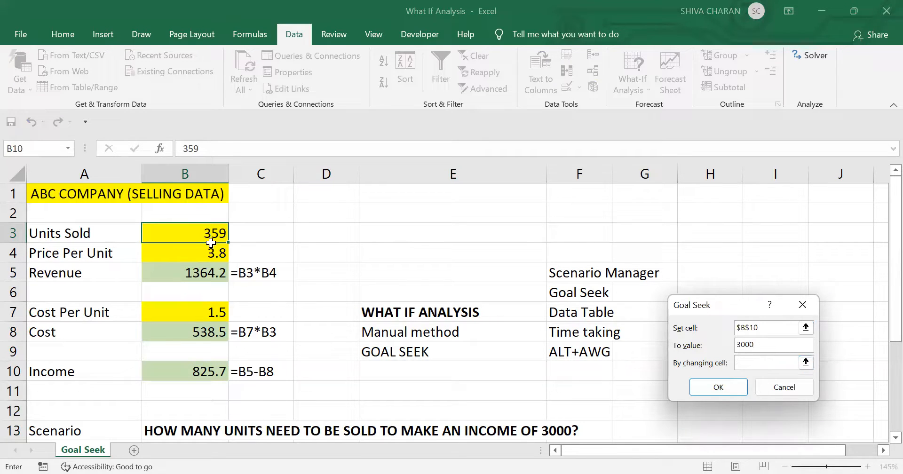
{"action": "left_click", "coordinate": [188, 232]}
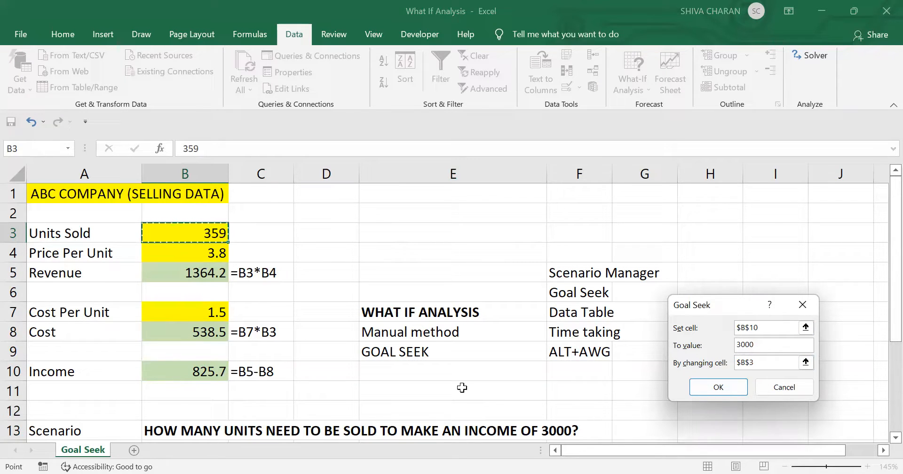
{"action": "left_click", "coordinate": [725, 382]}
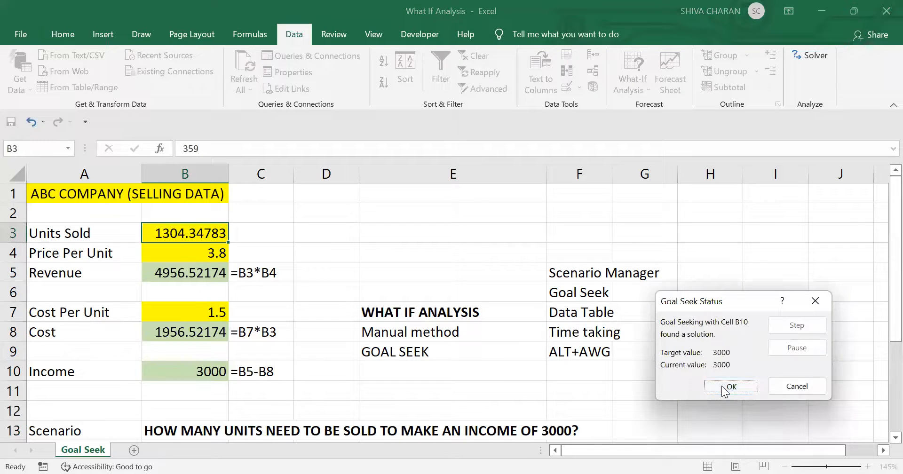
{"action": "left_click", "coordinate": [721, 385]}
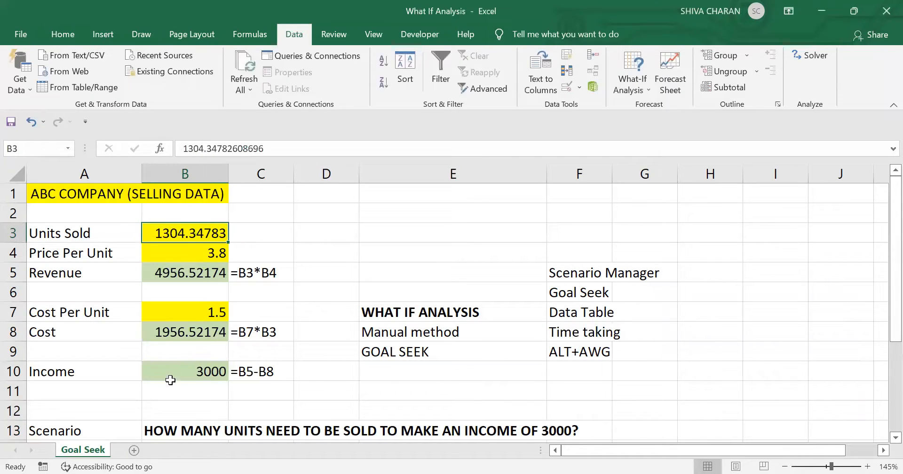
Compare the solved Units Sold in B3 and Income in B10 with the GOAL SEEK entry in E9.
{"action": "left_click", "coordinate": [184, 372]}
{"action": "left_click", "coordinate": [203, 240]}
{"action": "left_click", "coordinate": [188, 373]}
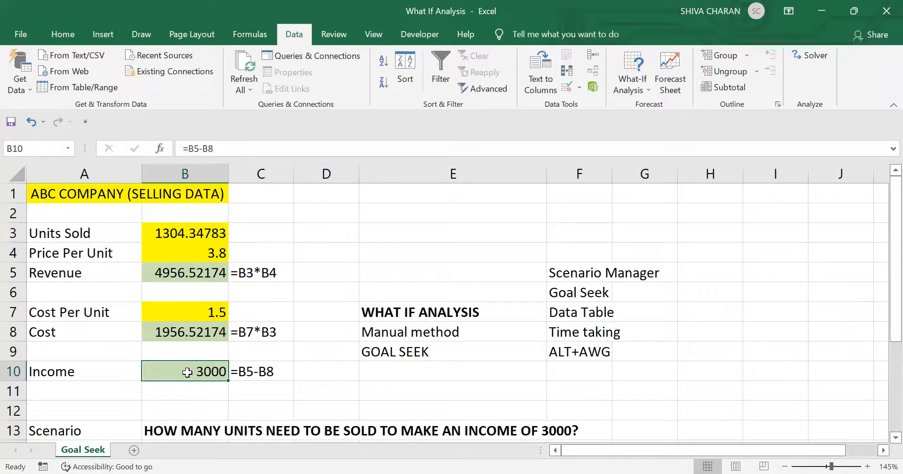
{"action": "left_click", "coordinate": [443, 347]}
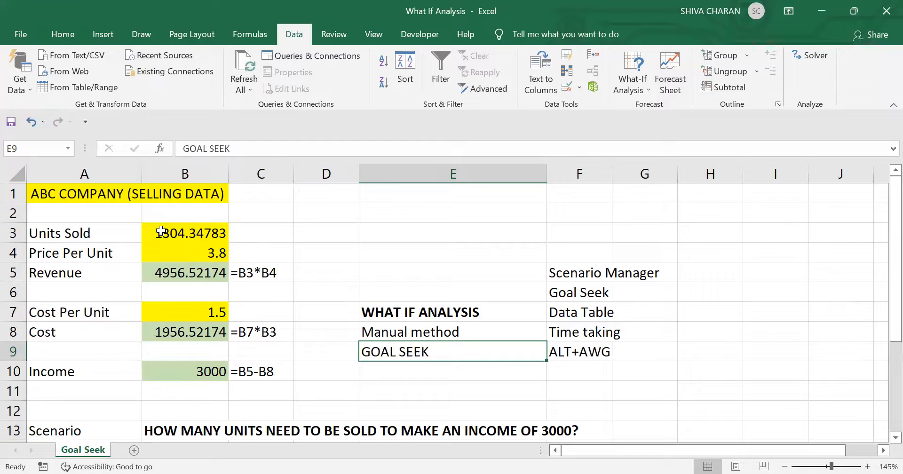
Review the Units Sold in B3 and the Income in B10 alongside the GOAL SEEK label in E9.
{"action": "left_click", "coordinate": [161, 229]}
{"action": "left_click", "coordinate": [175, 371]}
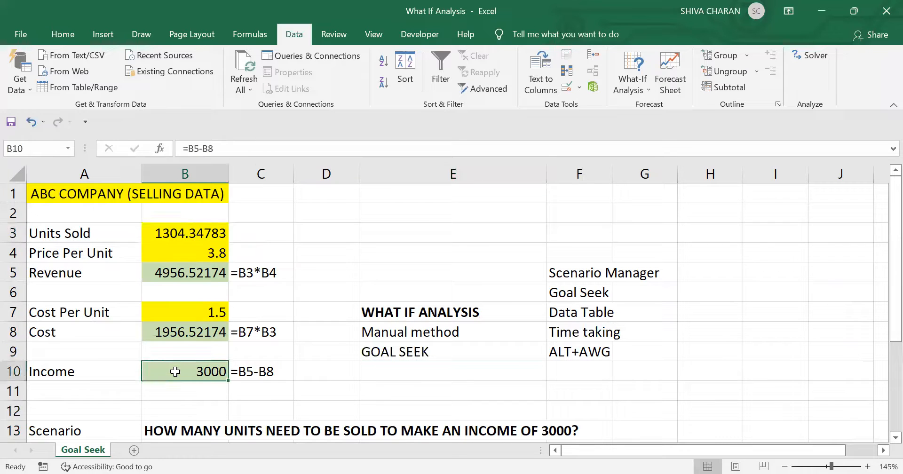
{"action": "left_click", "coordinate": [465, 352]}
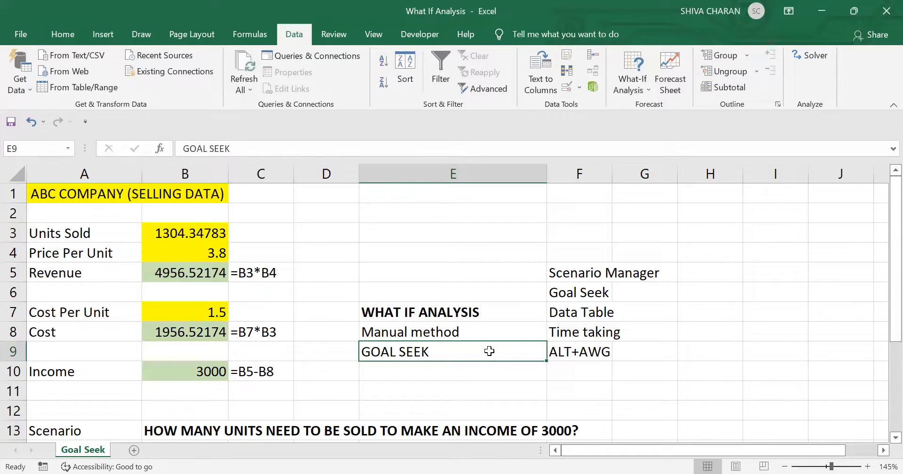
{"action": "left_click", "coordinate": [445, 371]}
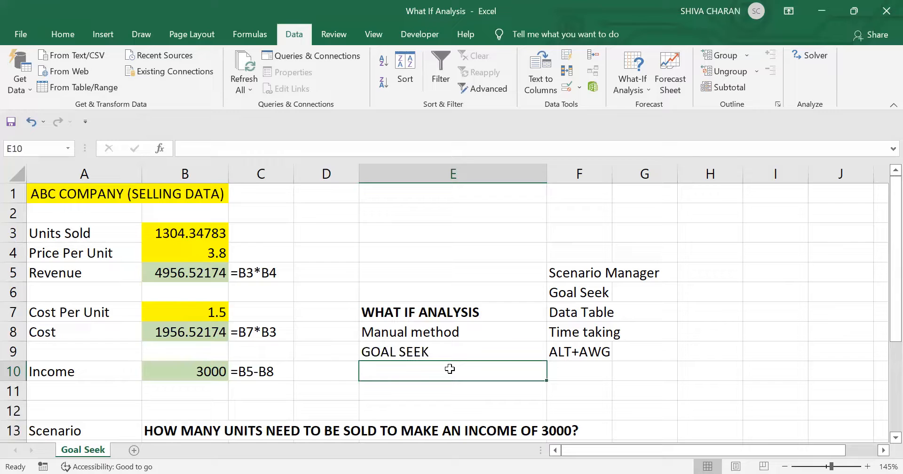
AutoFit column F to its entries and add "Solver" in F4 above Scenario Manager.
{"action": "double_click", "coordinate": [613, 176]}
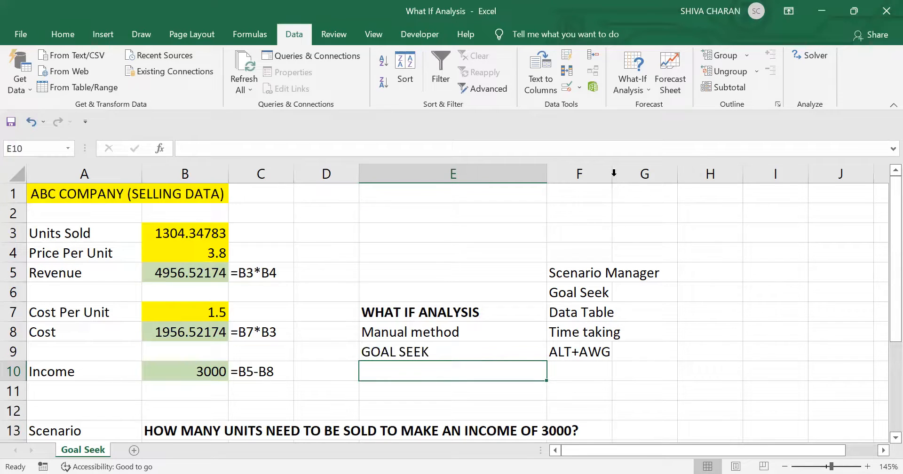
{"action": "left_click", "coordinate": [612, 271]}
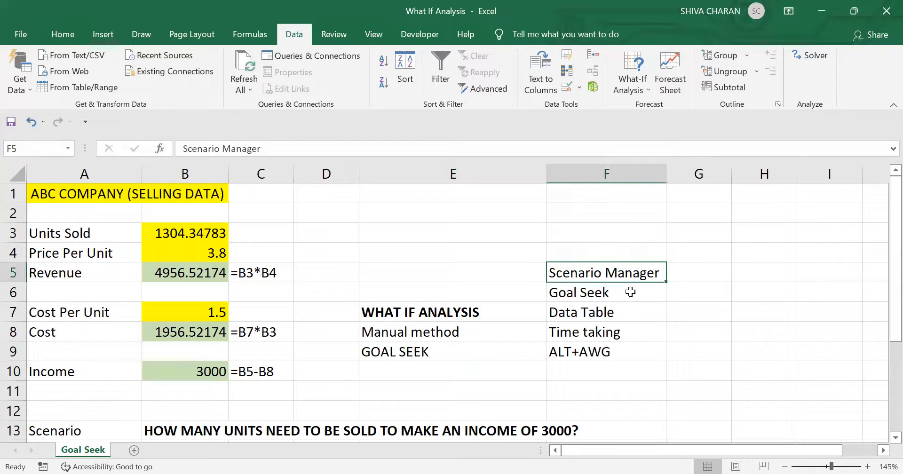
{"action": "left_click", "coordinate": [633, 314], "text": "ctrl"}
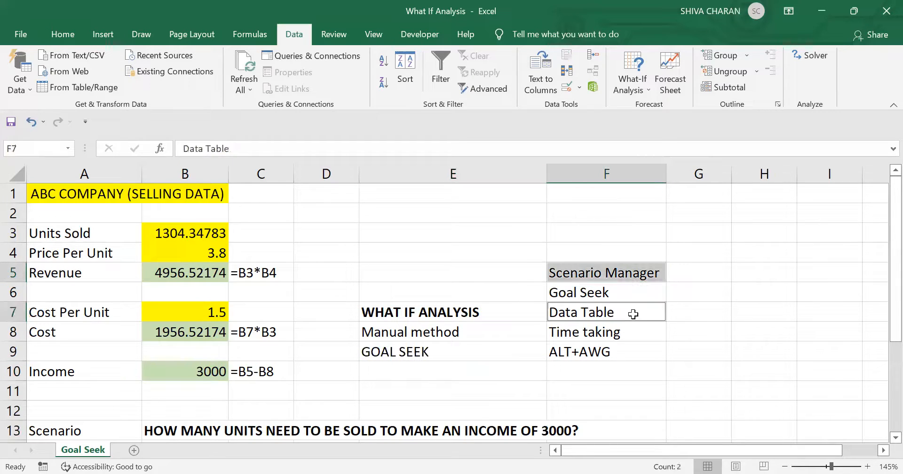
{"action": "left_click", "coordinate": [610, 254]}
{"action": "type", "text": "Solver"}
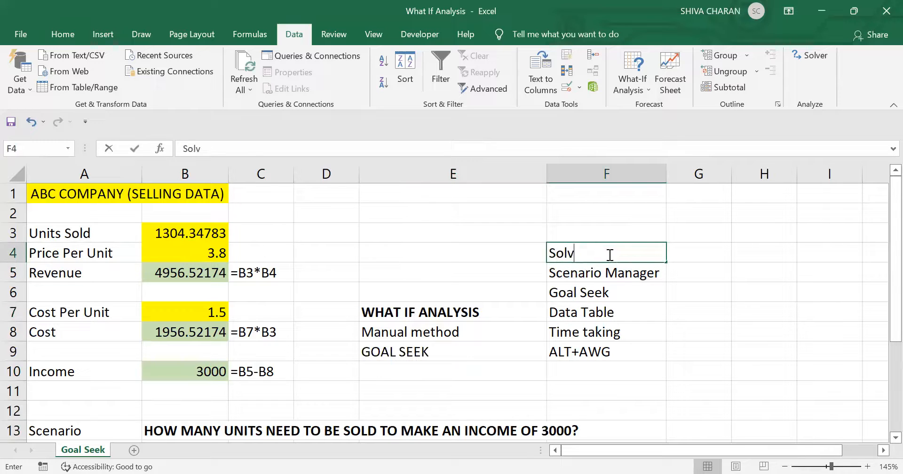
{"action": "key", "text": "Return"}
Review the Solver, Scenario Manager and Data Table entries in column F alongside GOAL SEEK in E9.
{"action": "left_click", "coordinate": [615, 252]}
{"action": "left_click", "coordinate": [479, 350]}
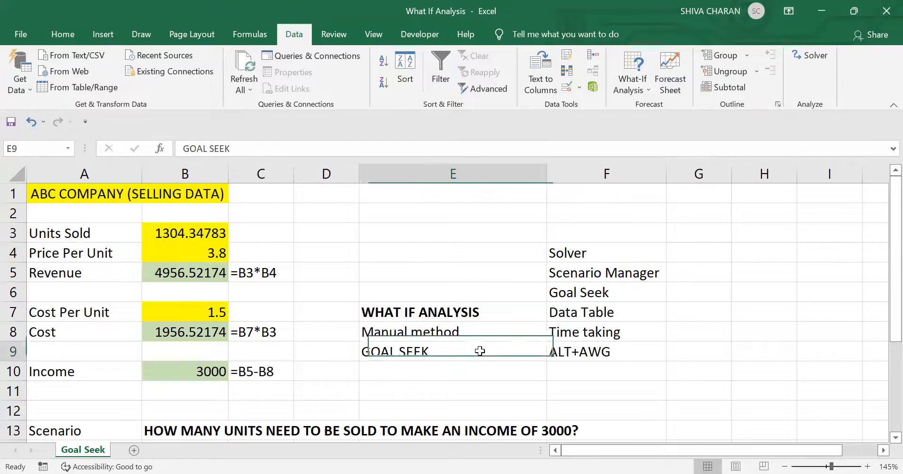
{"action": "left_click", "coordinate": [624, 253]}
{"action": "left_click", "coordinate": [640, 268], "text": "ctrl"}
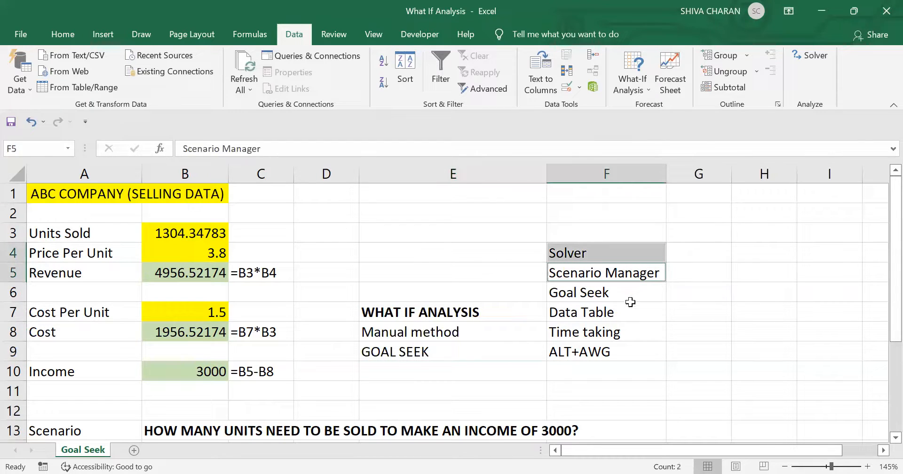
{"action": "left_click", "coordinate": [632, 249]}
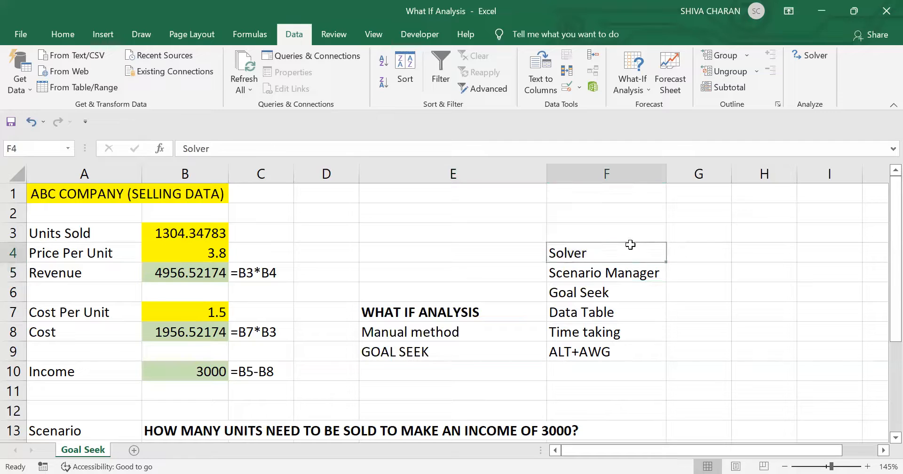
{"action": "left_click", "coordinate": [651, 271], "text": "ctrl"}
{"action": "left_click", "coordinate": [629, 312], "text": "ctrl"}
{"action": "left_click", "coordinate": [702, 365]}
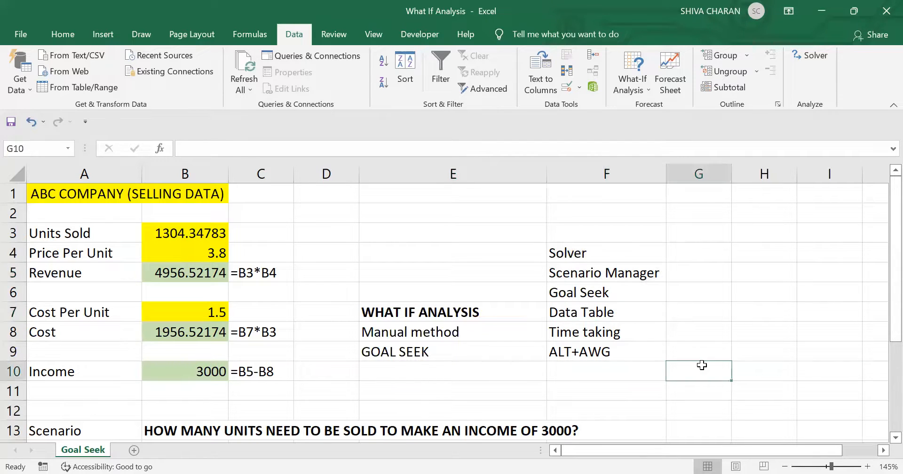